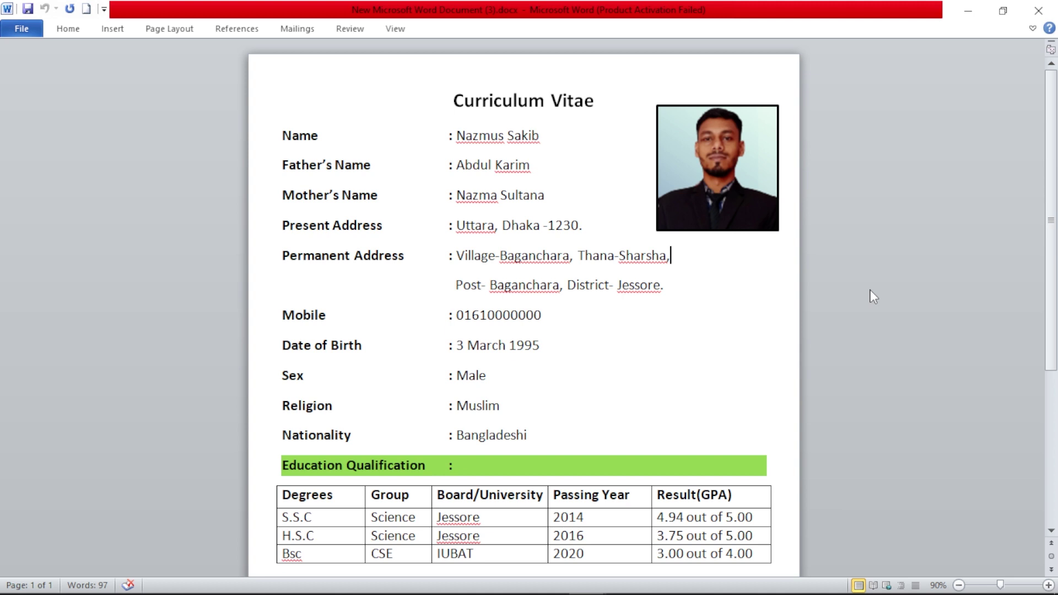
- Switch to the blank new document window
scroll(851, 312, "down", 5)
scroll(851, 312, "up", 5)
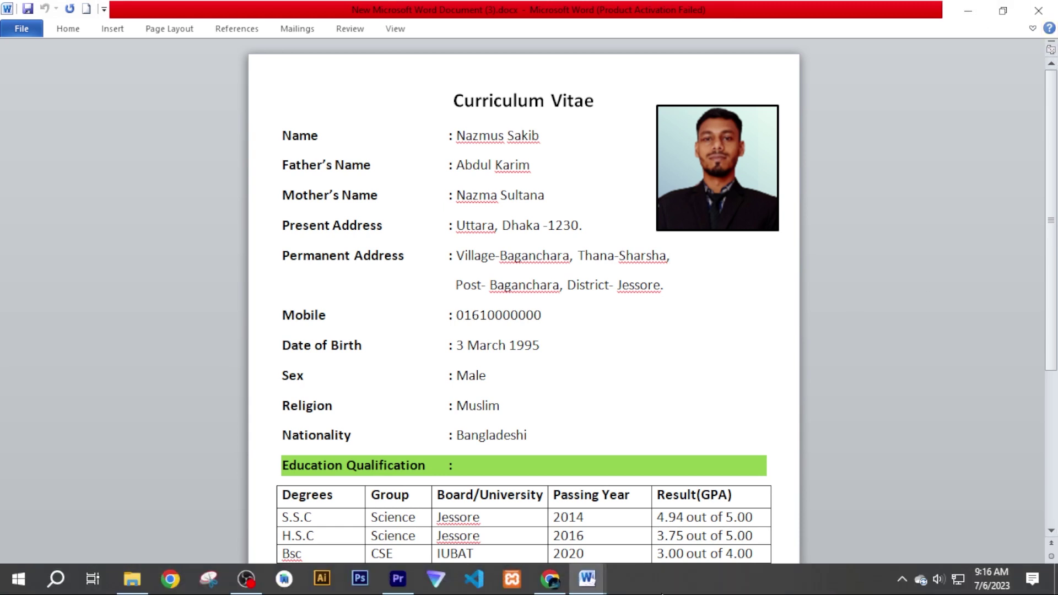
mouse_move(587, 579)
left_click(504, 515)
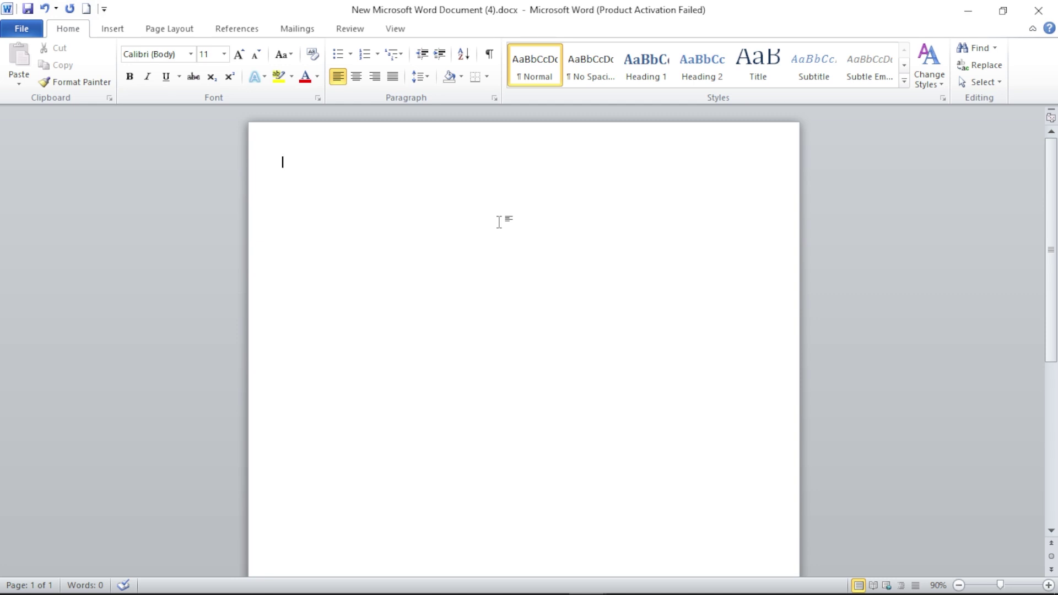
- Set the page to A4 paper with Narrow 0.5-inch margins on every side
left_click(157, 30)
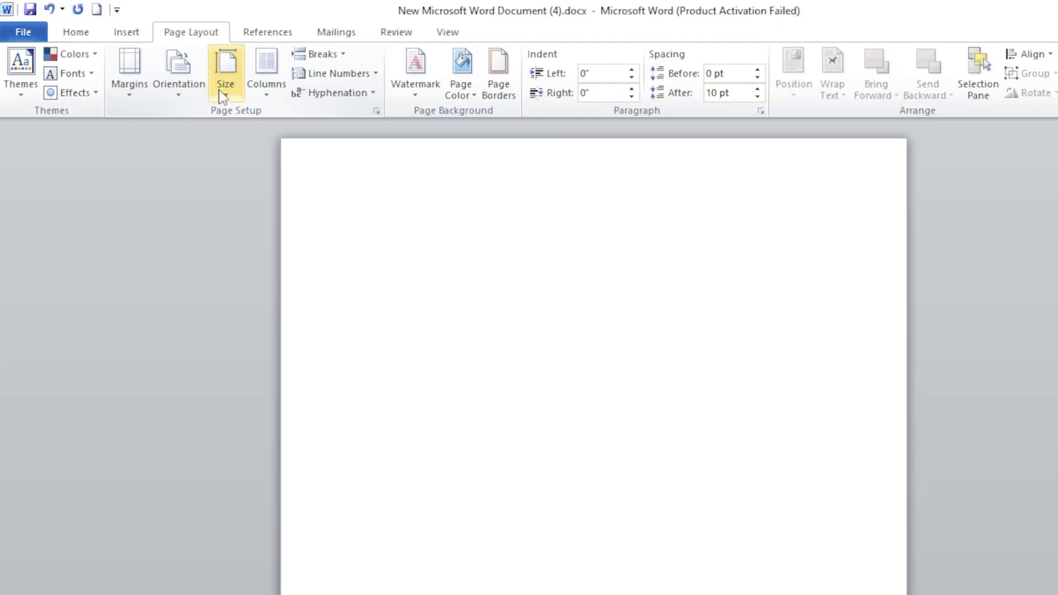
left_click(320, 104)
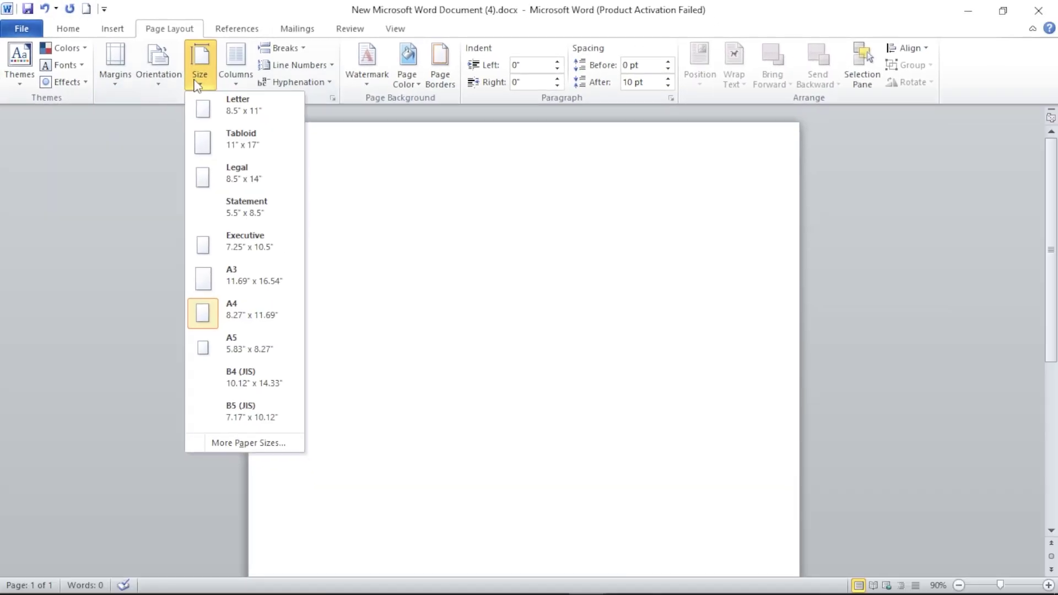
left_click(216, 313)
left_click(115, 65)
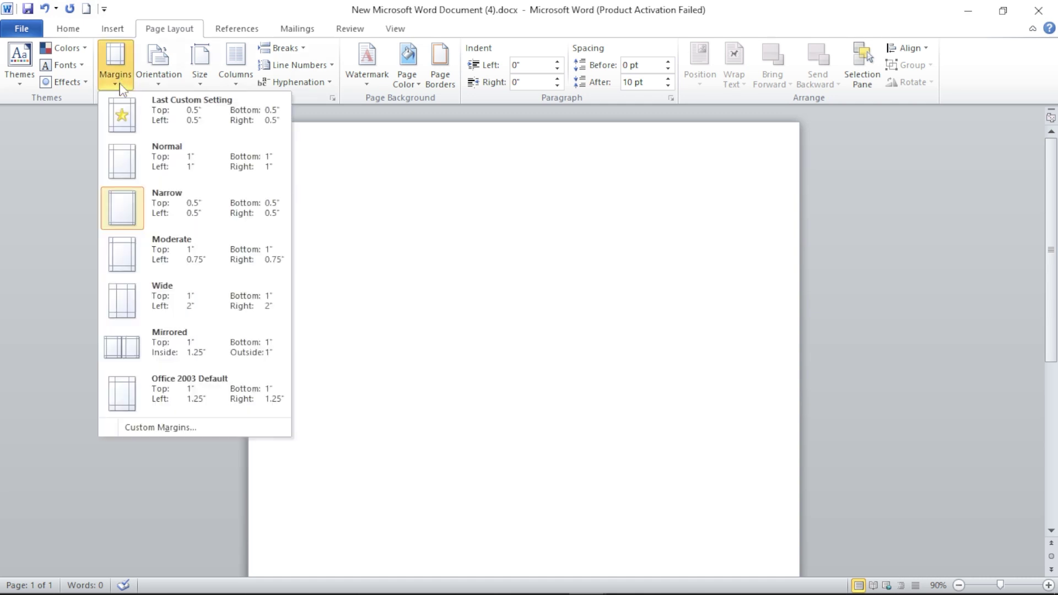
left_click(184, 208)
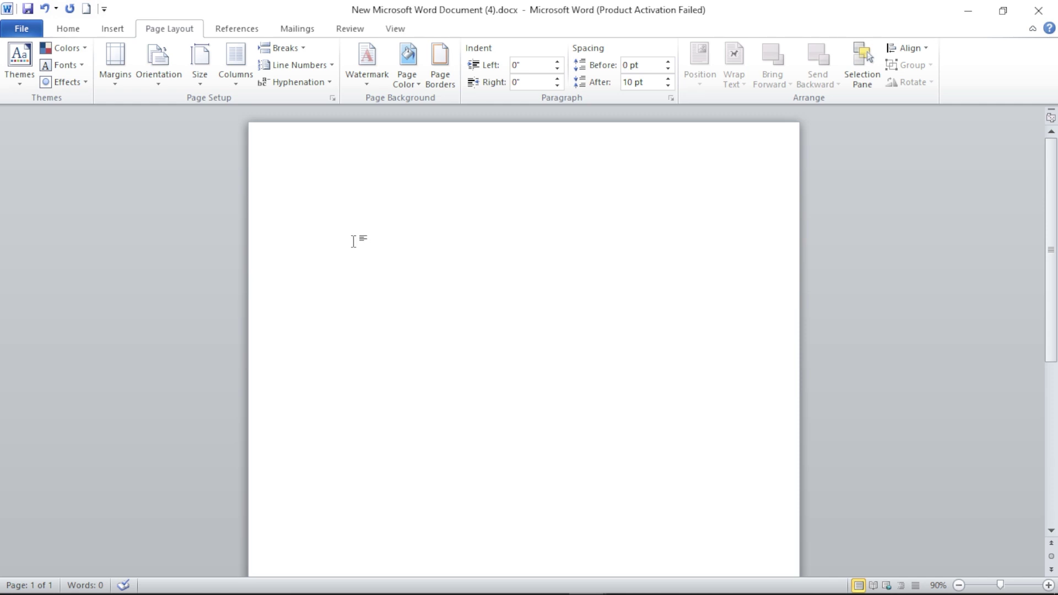
left_click(68, 29)
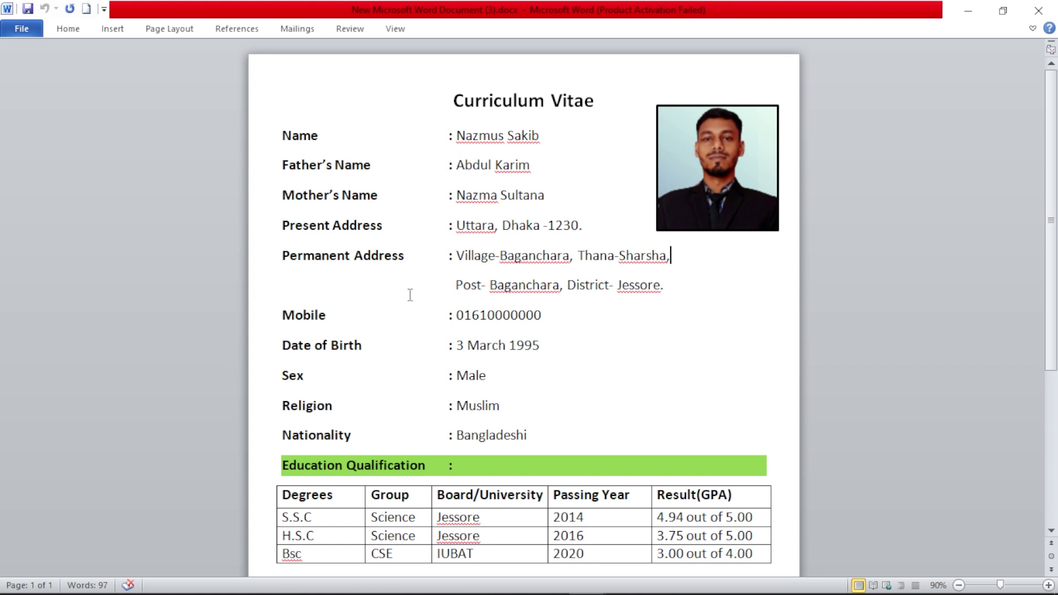
left_click(966, 10)
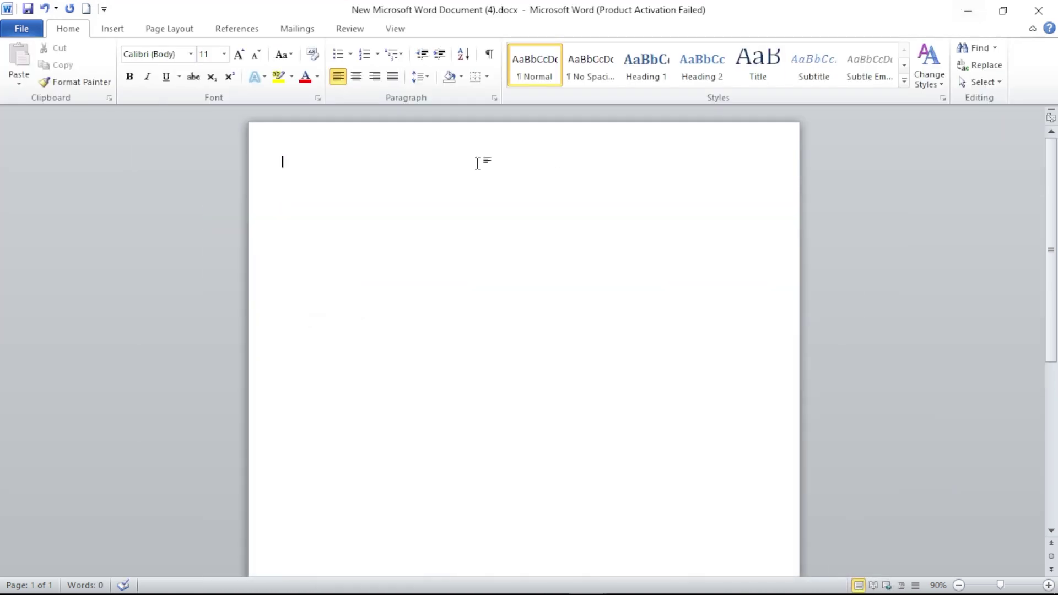
- Type the title 'Curriculum vitae' and make it bold, centred and 22 point
type("curriculau")
key("BackSpace")
key("BackSpace")
type("um vitae")
key("ctrl+a")
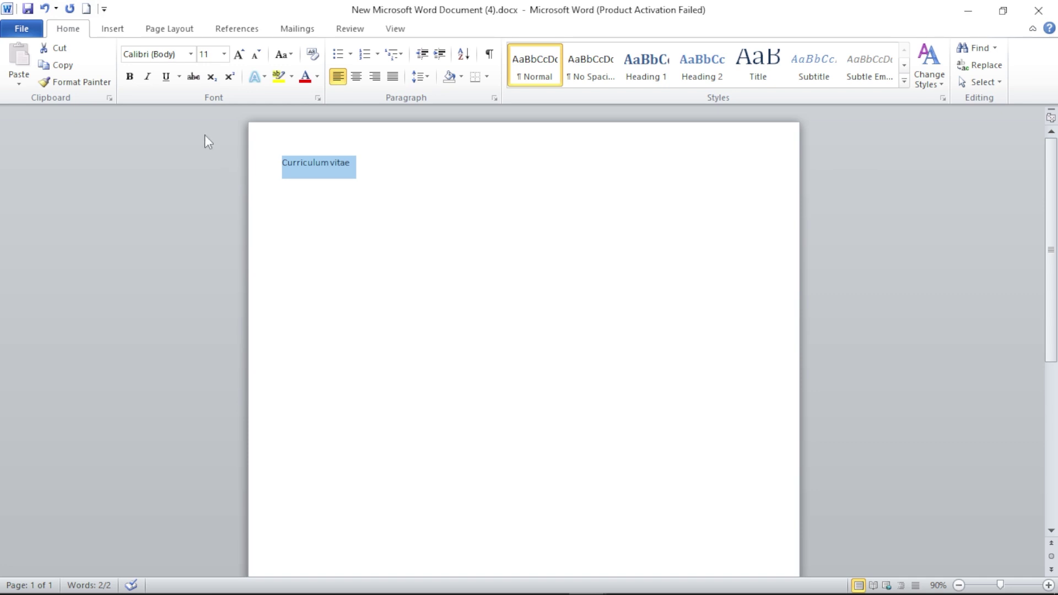
left_click(224, 54)
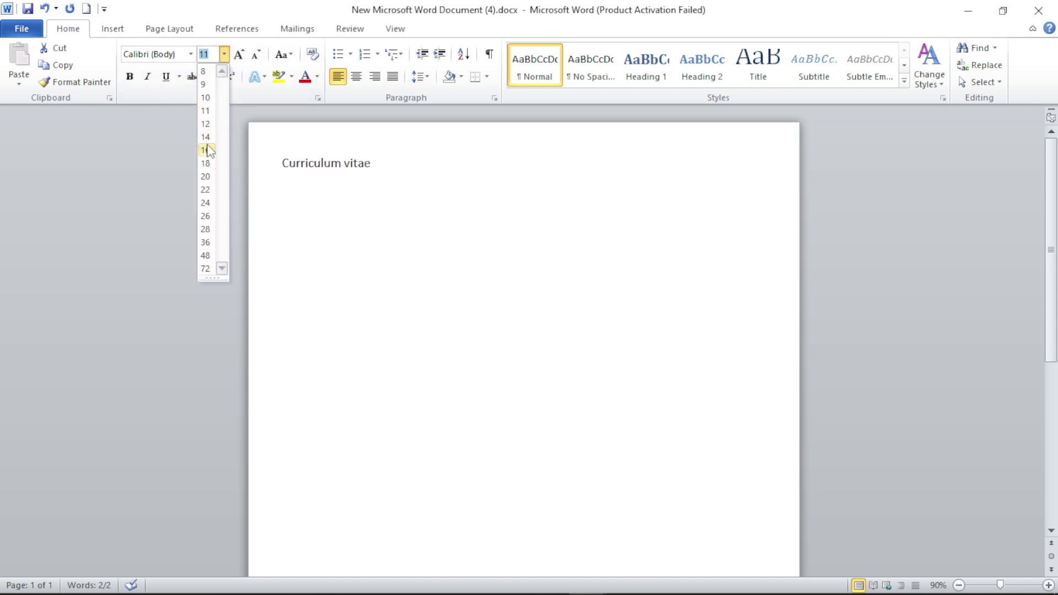
left_click(206, 190)
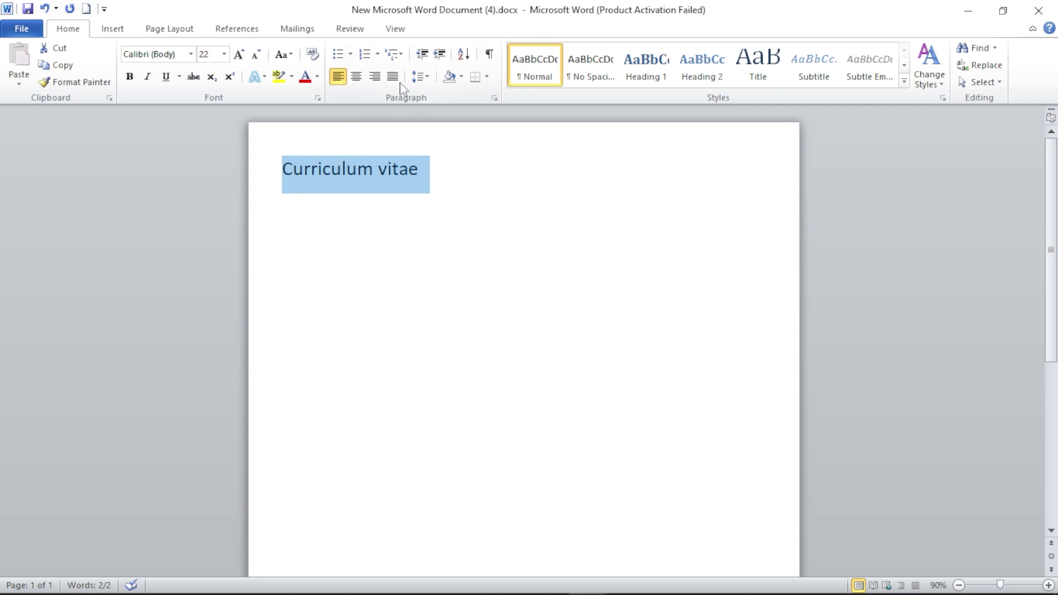
left_click(358, 78)
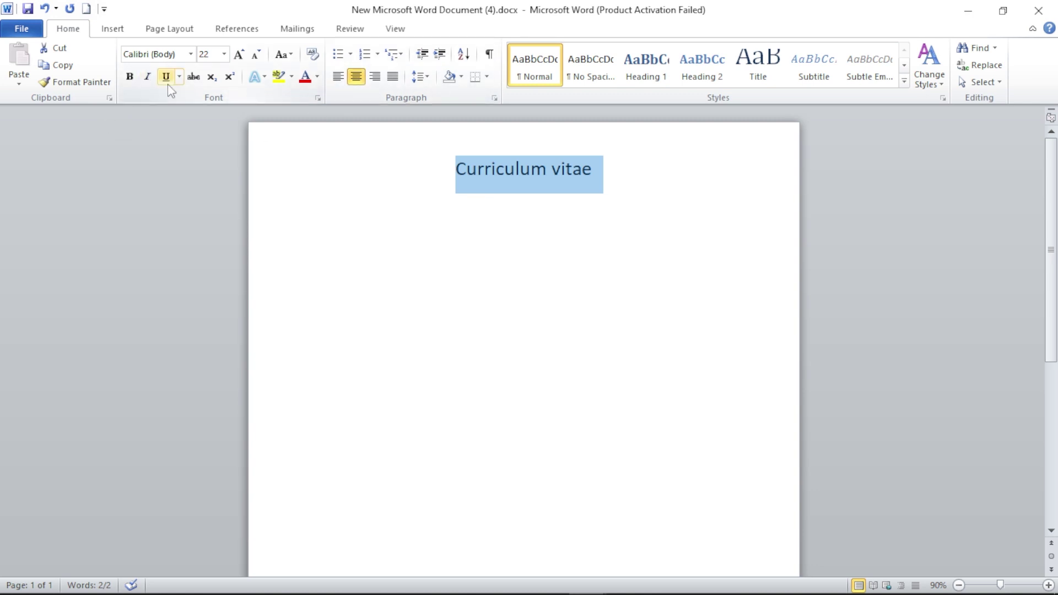
left_click(138, 83)
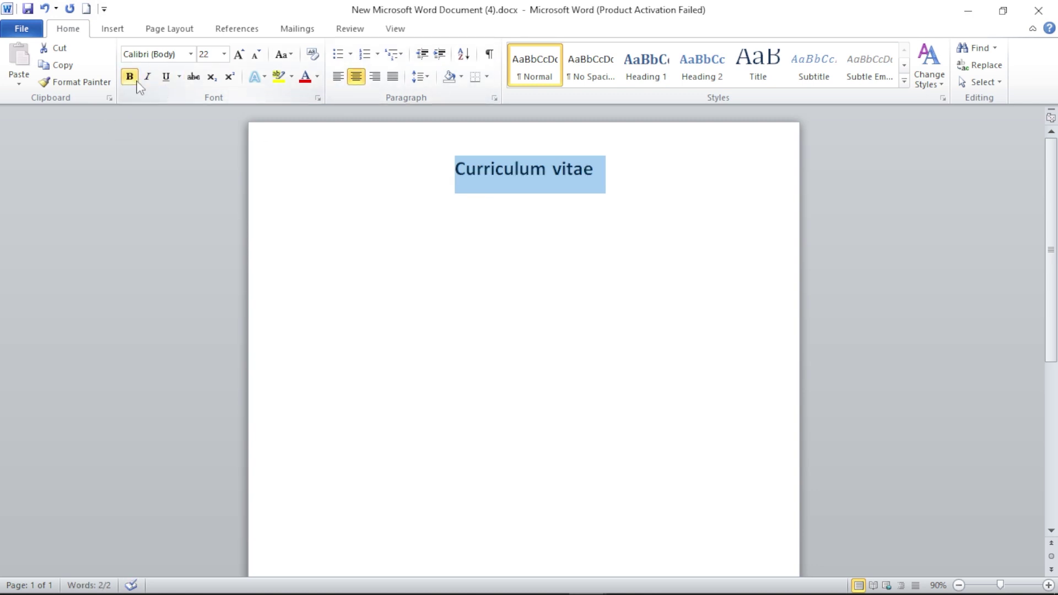
- Start a new left-aligned, non-bold 16-point line below the title
left_click(632, 160)
key("Return")
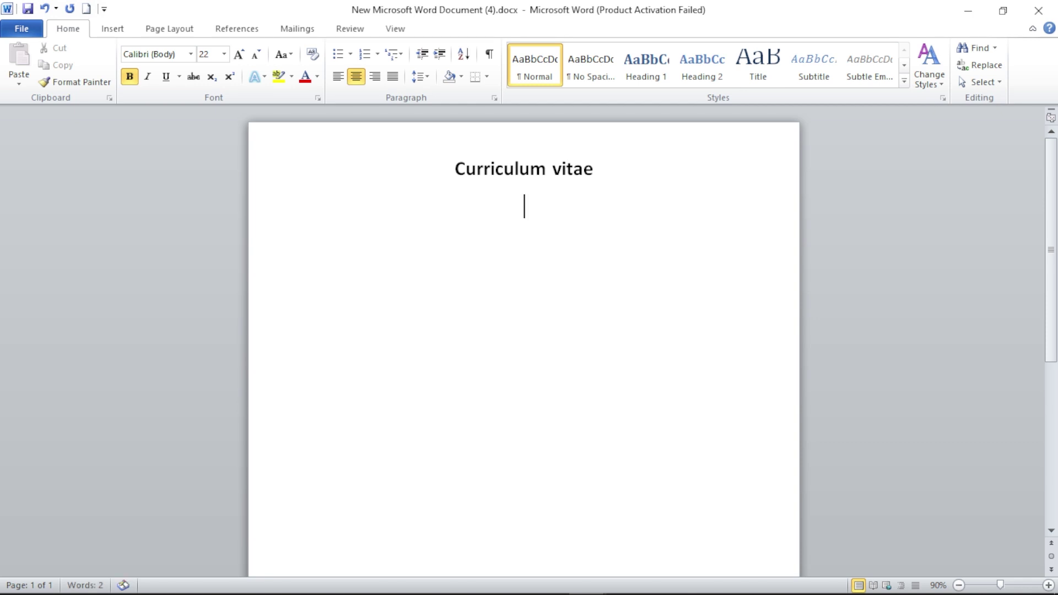
left_click(337, 77)
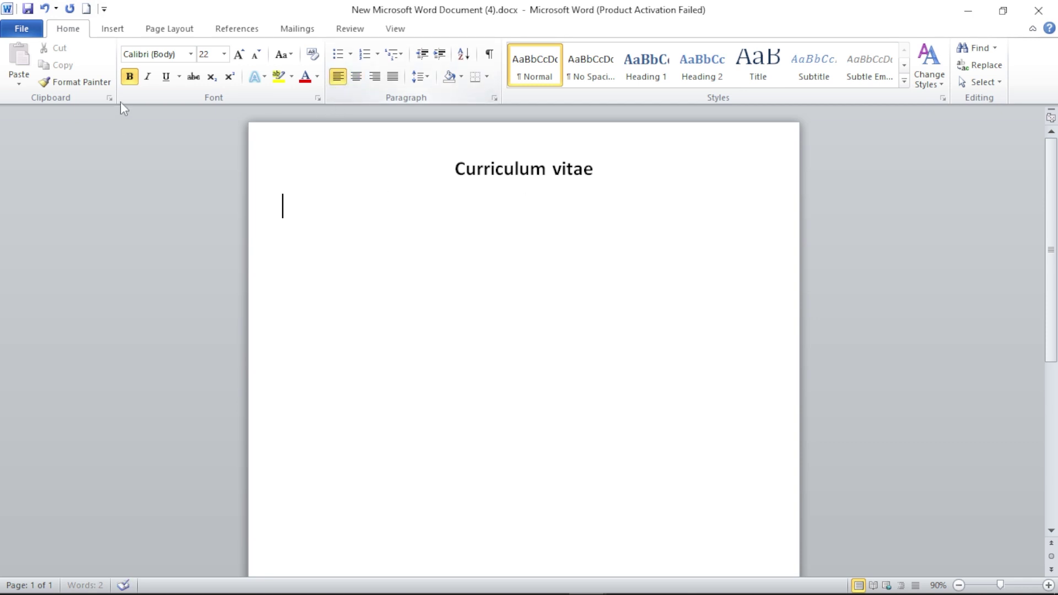
left_click(130, 76)
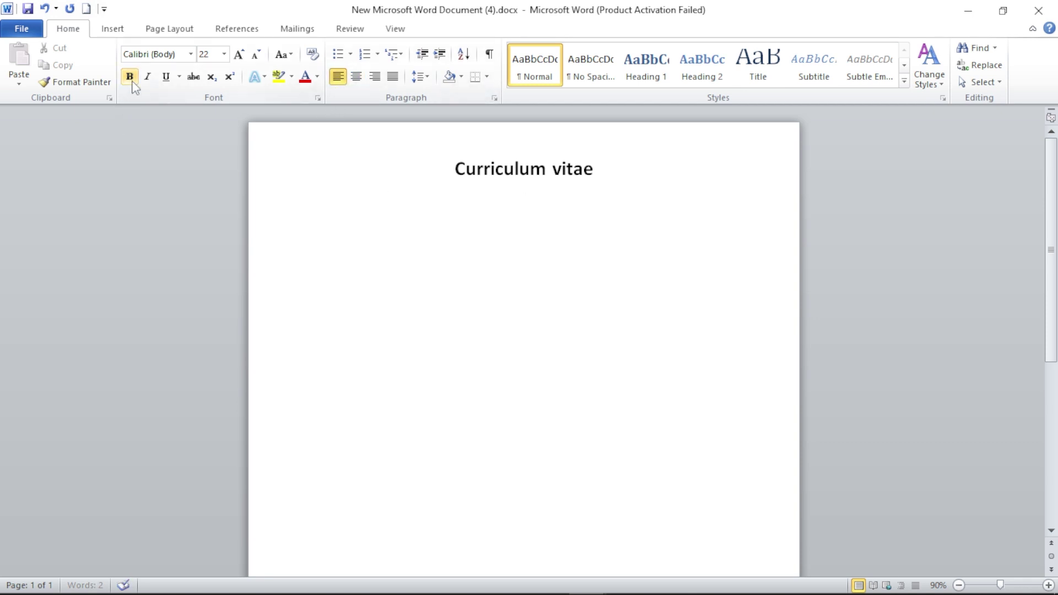
left_click(221, 55)
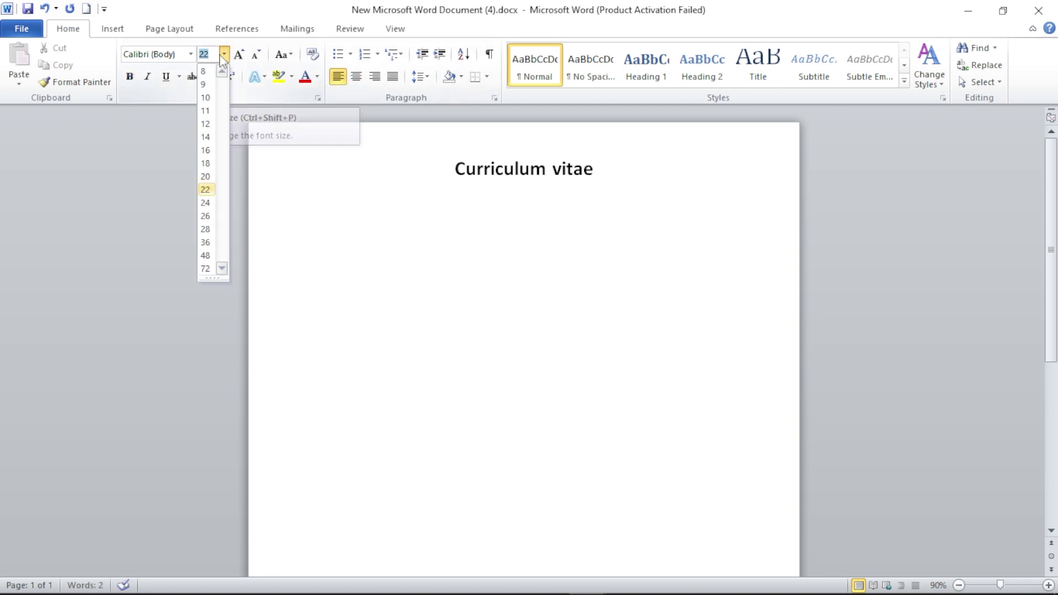
left_click(206, 150)
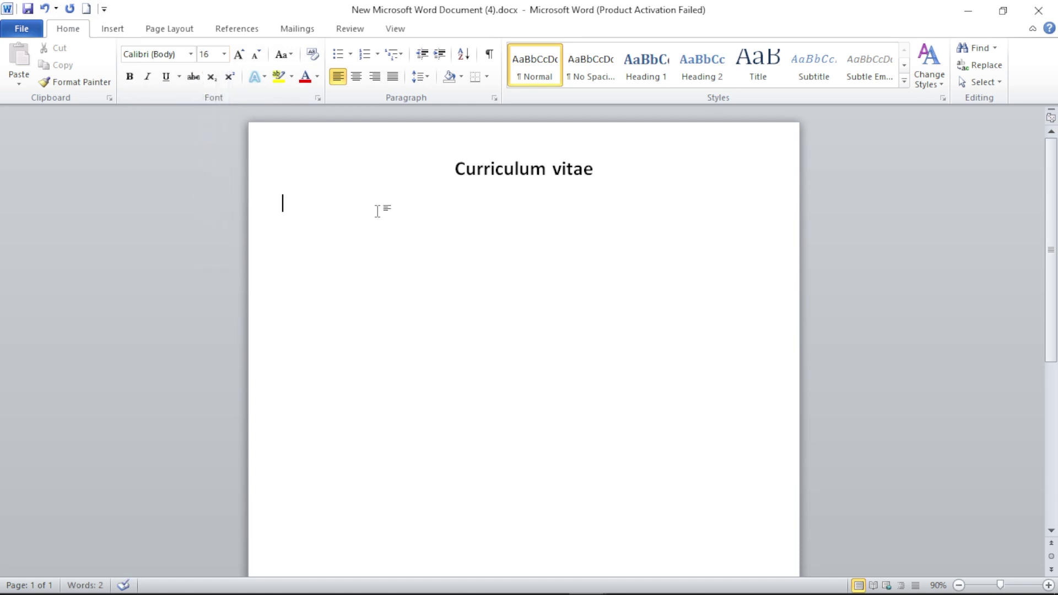
- Add the Name line with the applicant's name after a tab-aligned colon
type("Name")
key("Tab")
key("Tab")
key("Tab")
key("Tab")
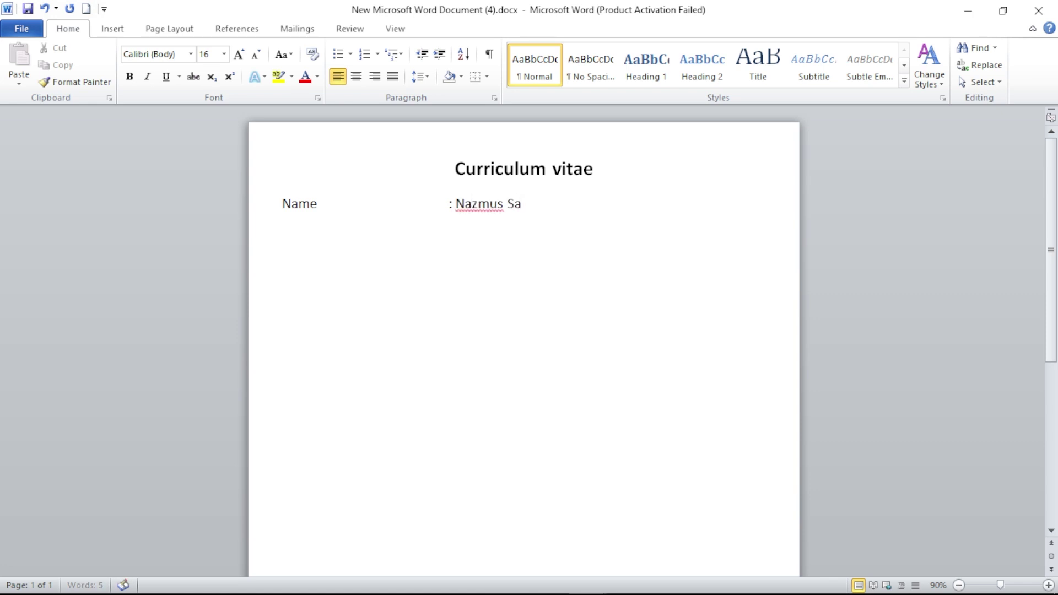
key("Left")
key("Left")
key("Left")
key("Left")
key("Left")
key("Left")
key("Left")
key("Left")
key("Left")
key("Left")
key("Left")
key("Left")
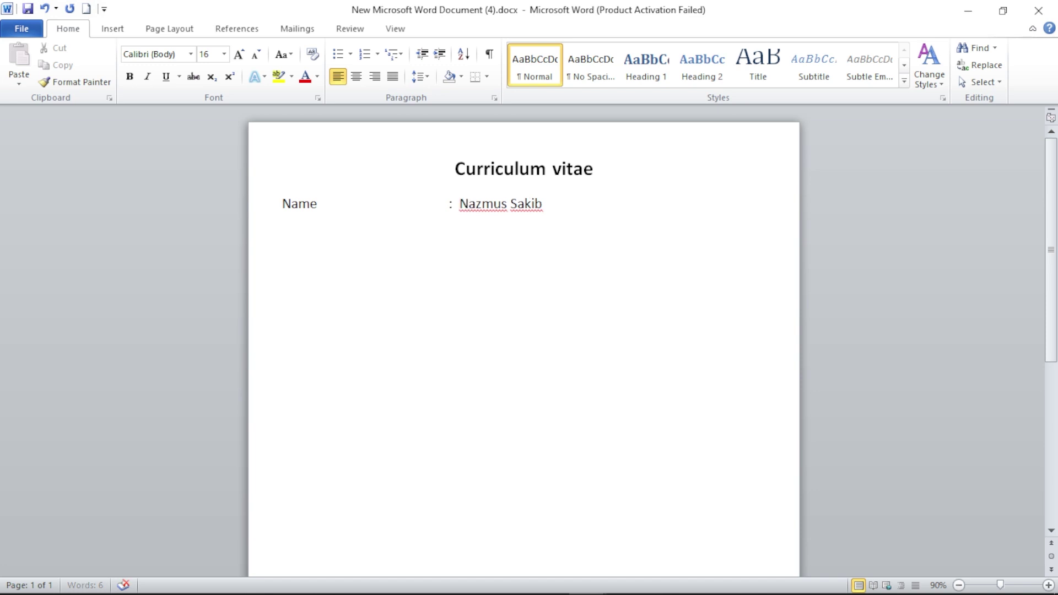
key("BackSpace")
key("BackSpace")
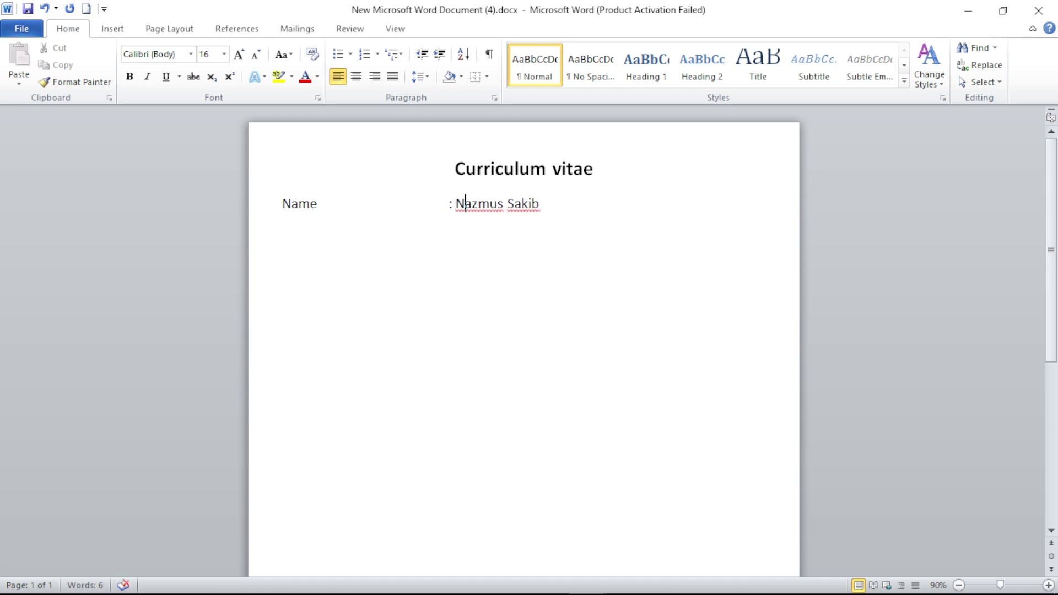
left_click(516, 204)
key("Return")
- Add the Father's Name line with the father's name after an aligned colon
type("fathers")
key("BackSpace")
type("'s Nam")
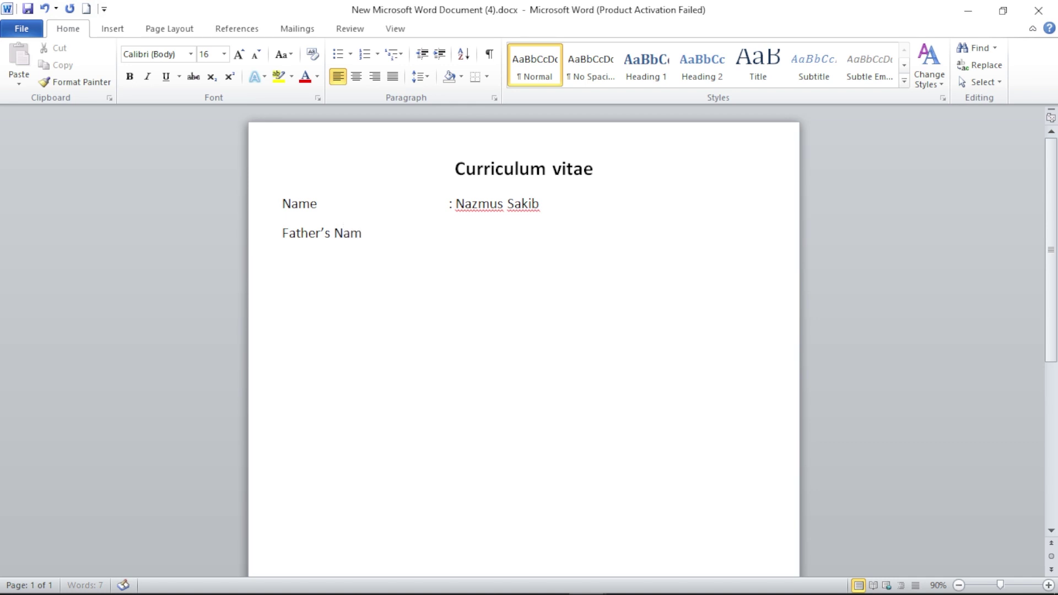
type("e")
key("Tab")
key("Tab")
key("Tab")
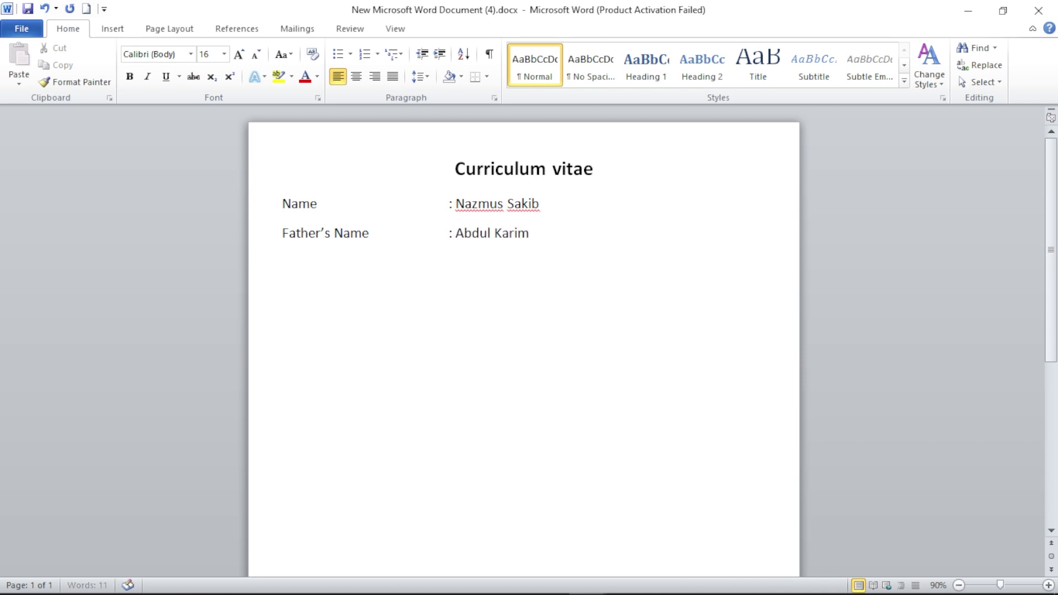
key("Return")
- Add the Mother's Name line with her name aligned, then begin the Present Address label
type("moth")
type("er")
type("'s ")
type("B")
key("BackSpace")
type("Name")
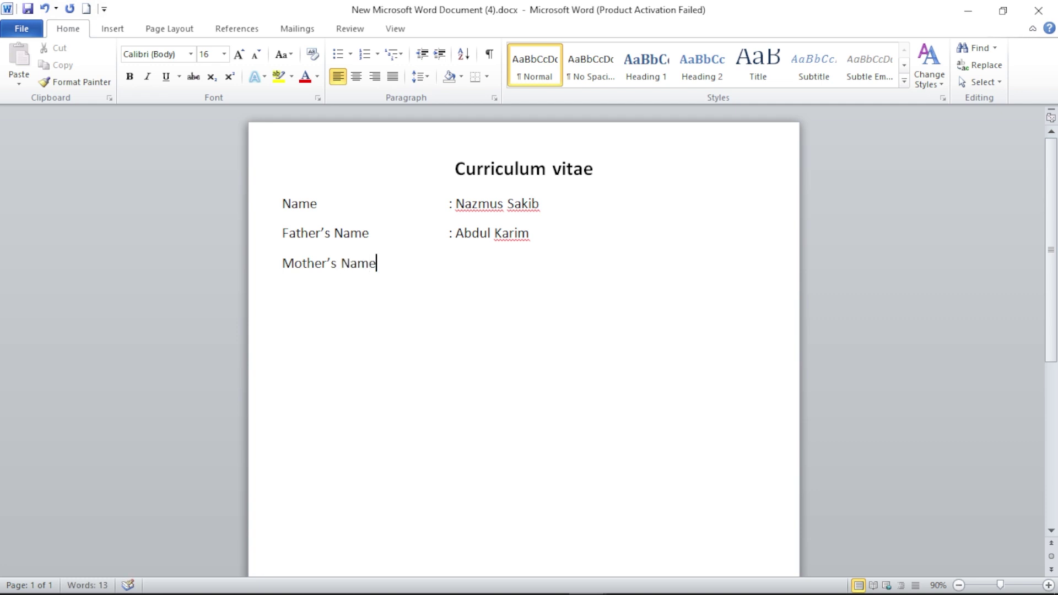
key("Tab")
key("Tab")
key("Tab")
type(":")
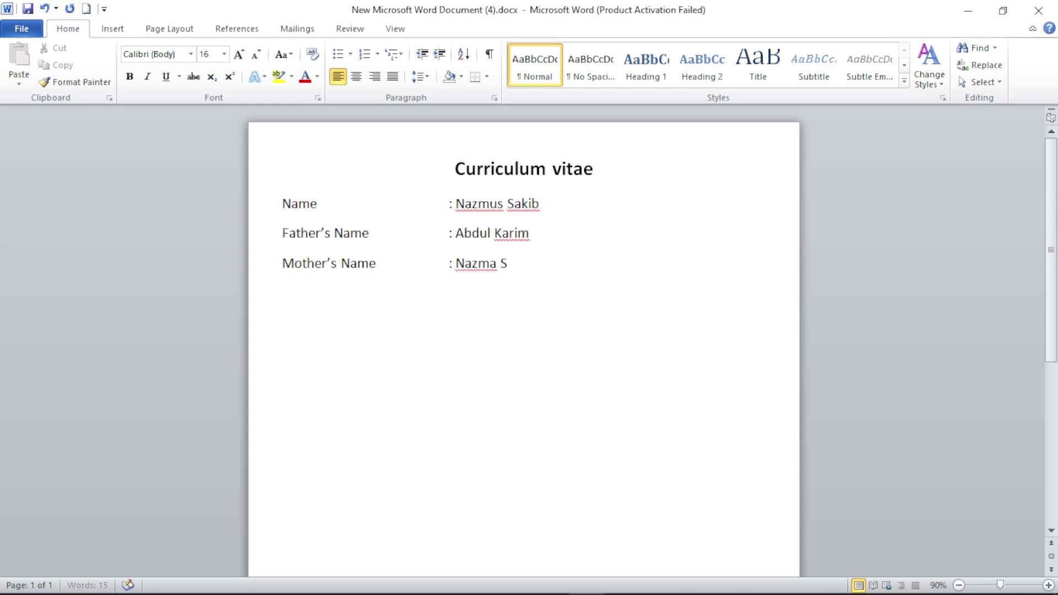
key("Return")
type("prse")
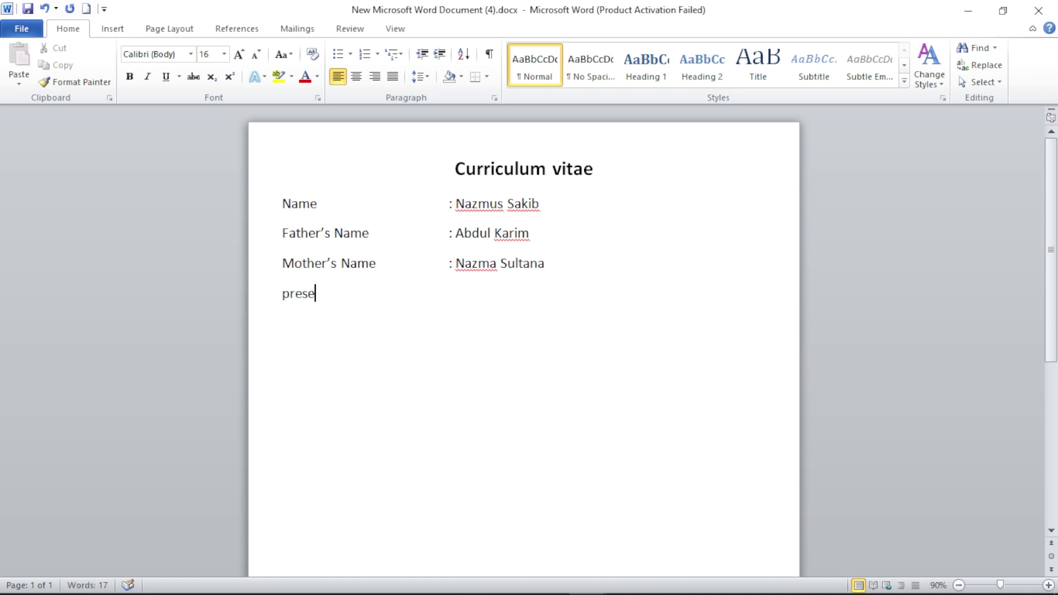
type("nt Address")
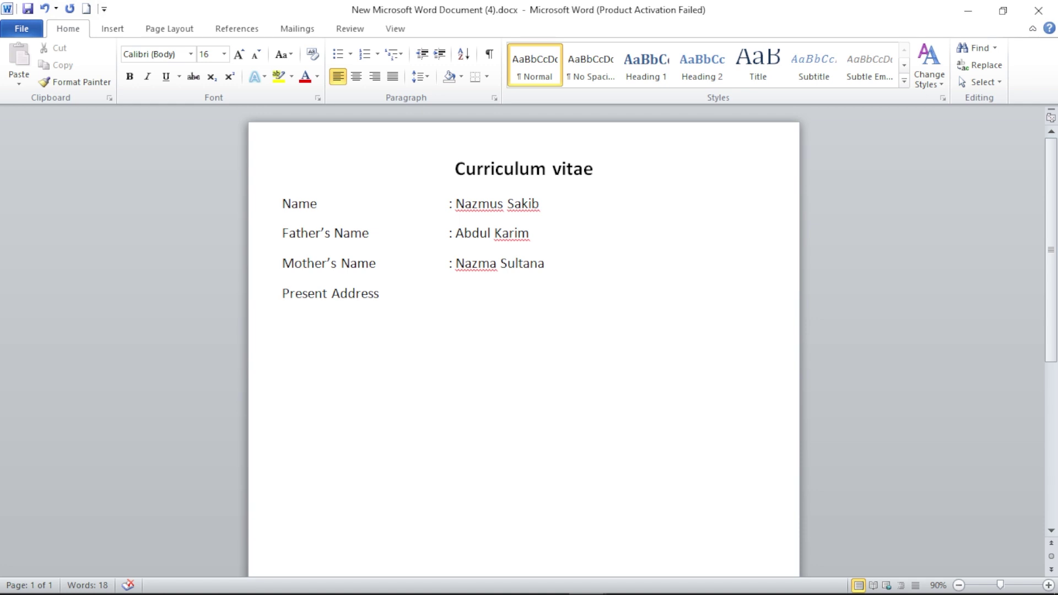
- Complete the present address value and add a correctly spelled Permanent Address label
type(": Uttara Dha")
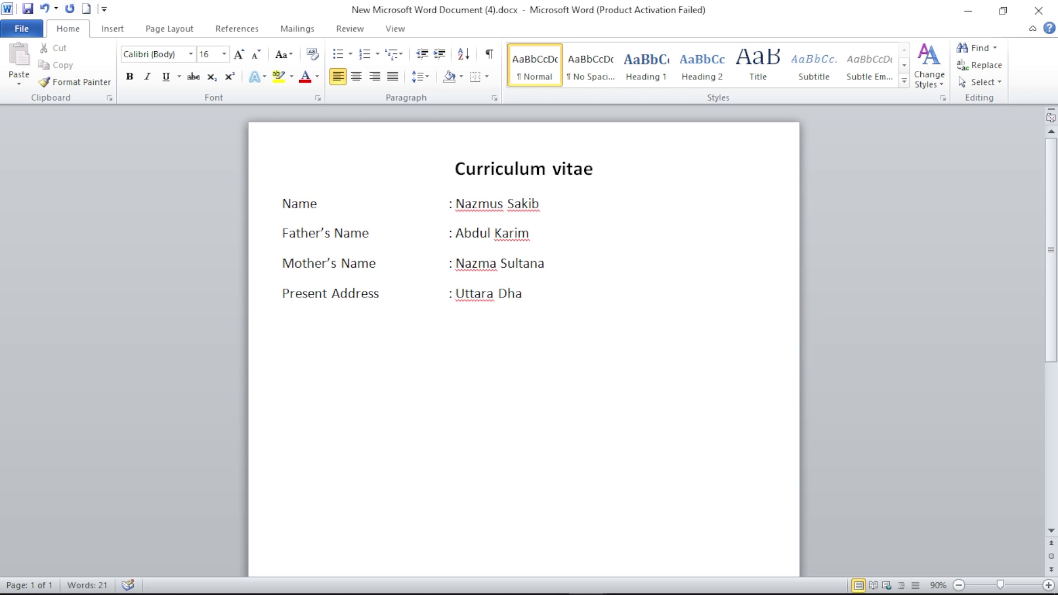
type("ka.")
key("Return")
type("Parmanen")
type("t ")
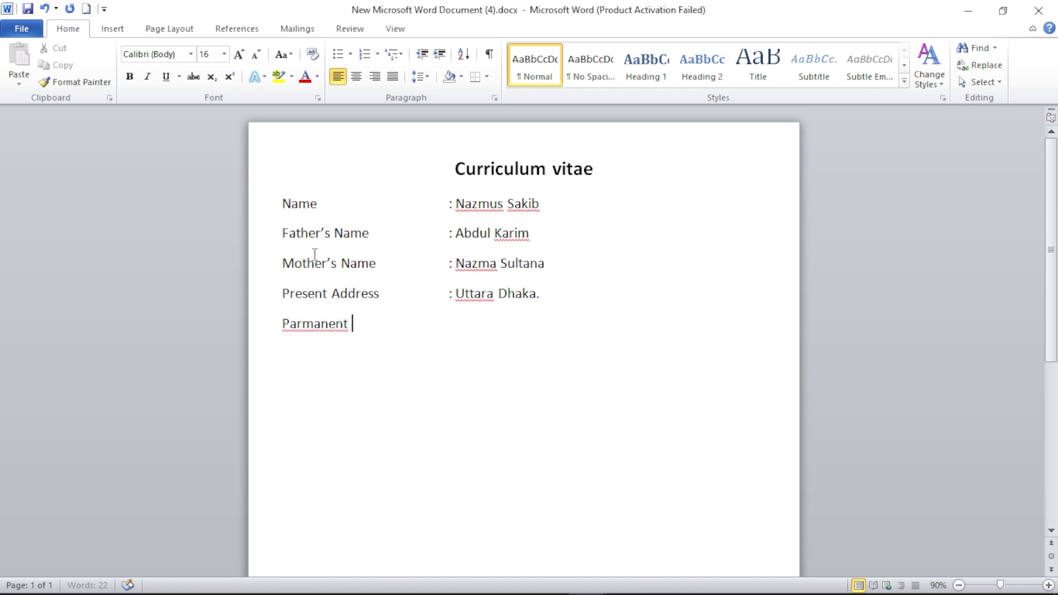
type("Address")
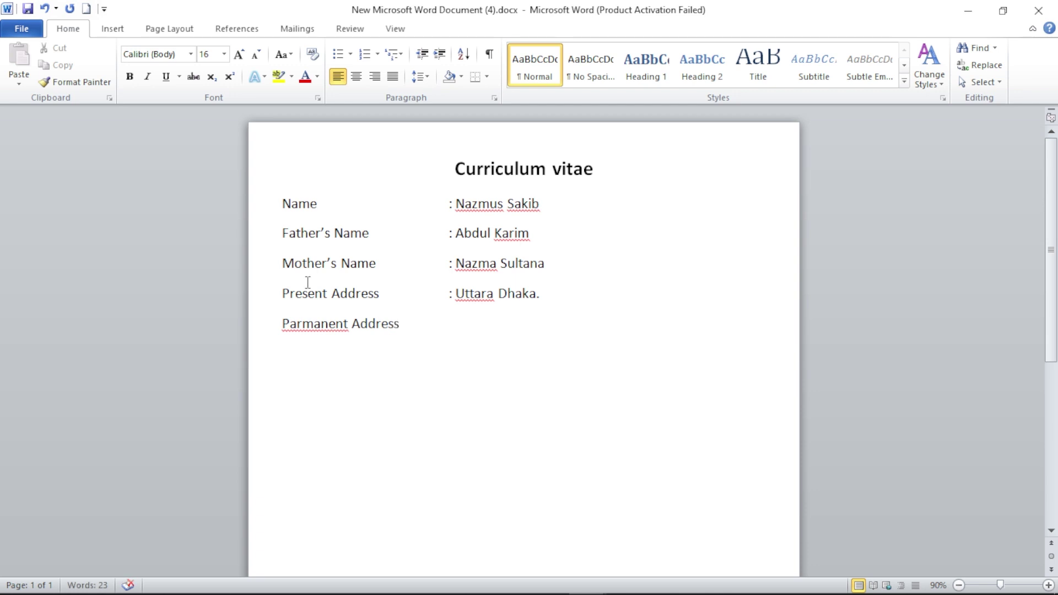
right_click(314, 330)
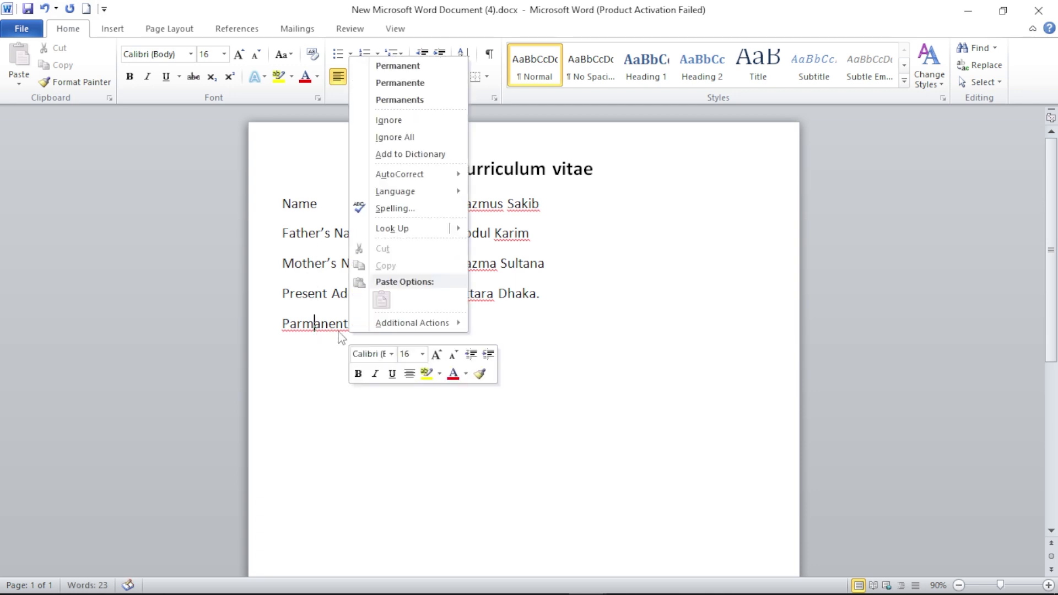
left_click(397, 65)
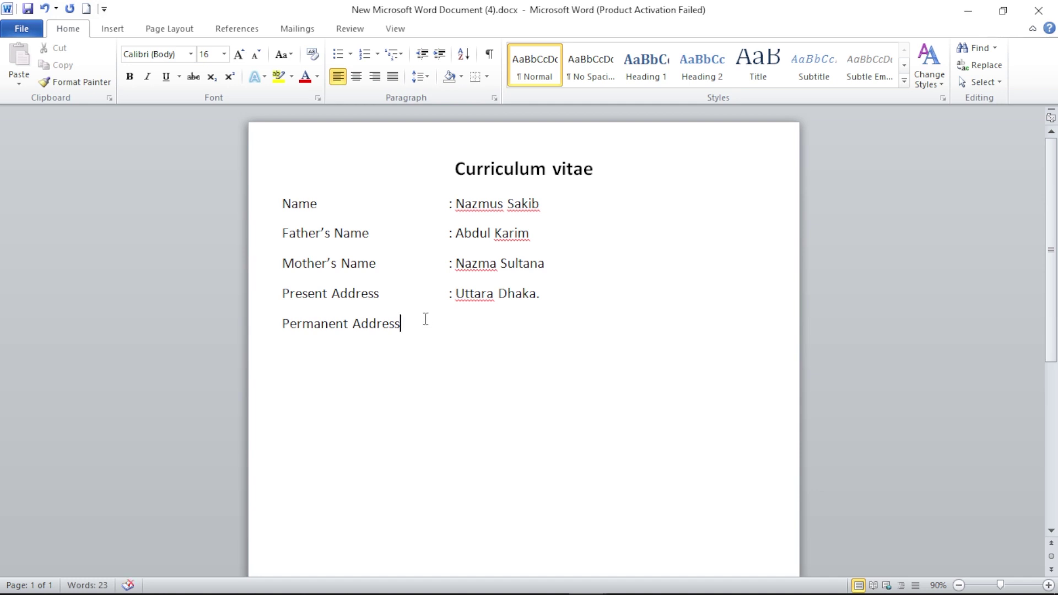
- Enter the permanent address value after the tab-aligned colon
key("Tab")
key("Tab")
type(": Jessore")
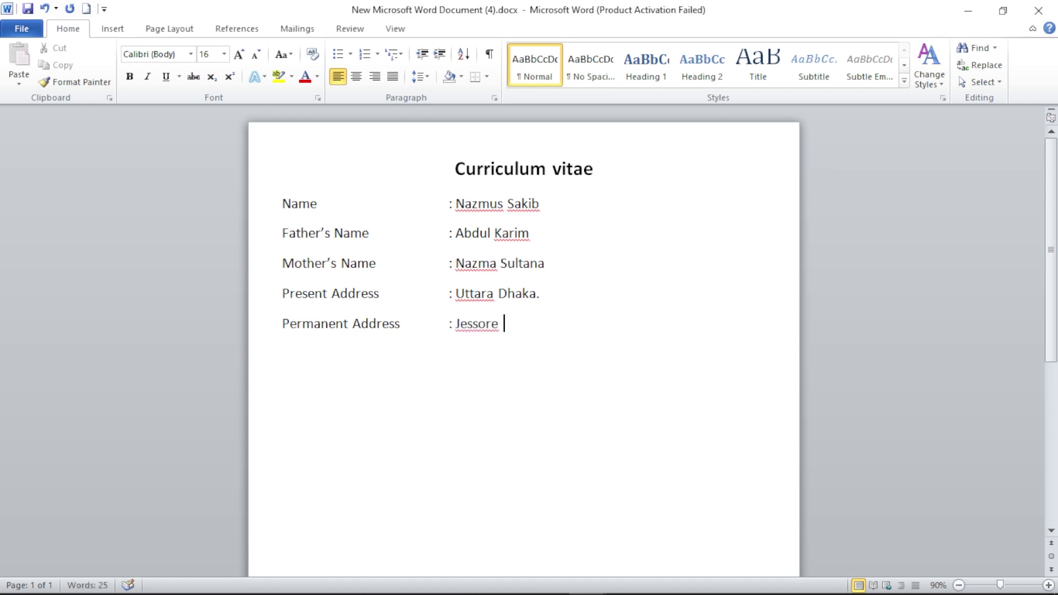
key("BackSpace")
type(", Khulna.")
key("Return")
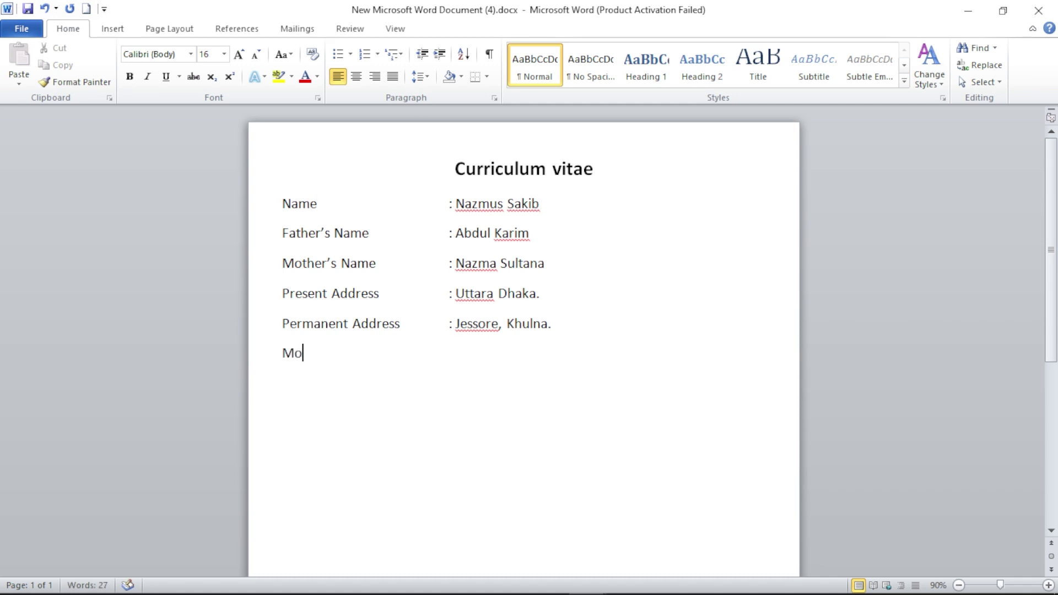
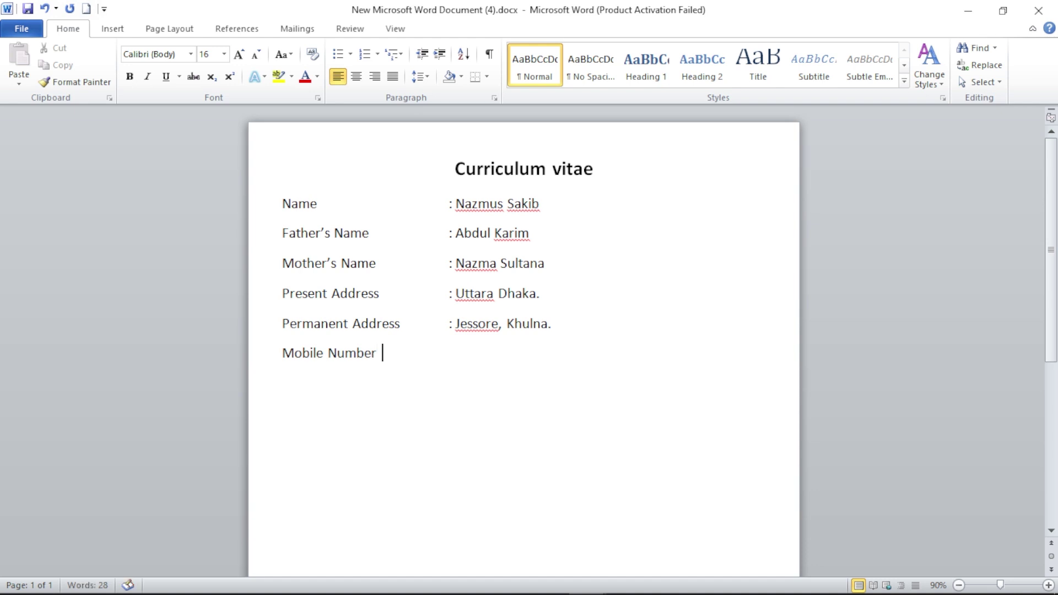
- Add a Mobile Number line with the phone number tab-aligned after a colon
key("Tab")
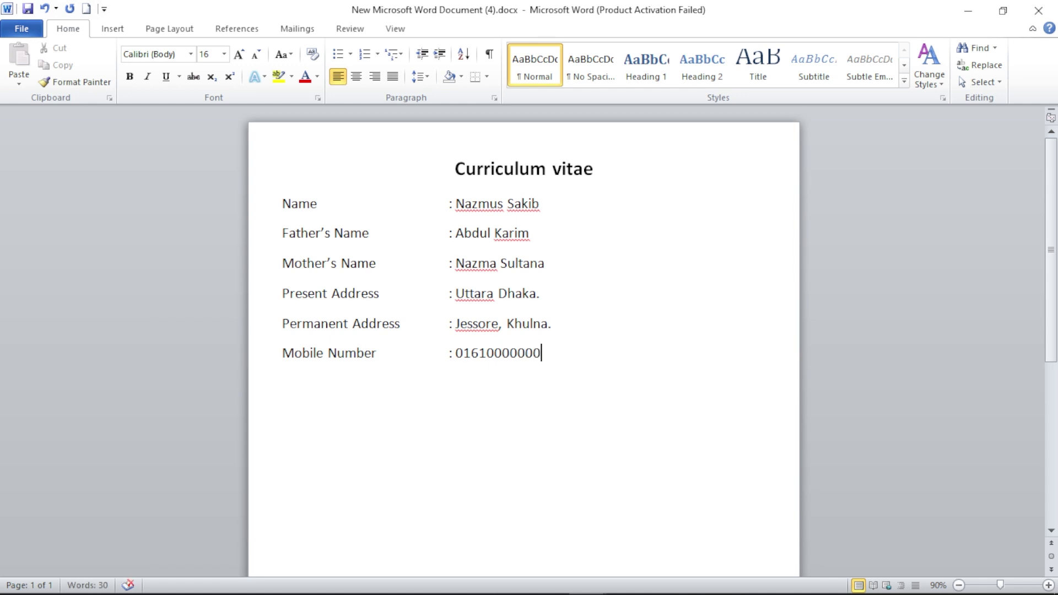
- Check the finished sample CV, then add Date of Birth: 10 March 1990
mouse_move(587, 578)
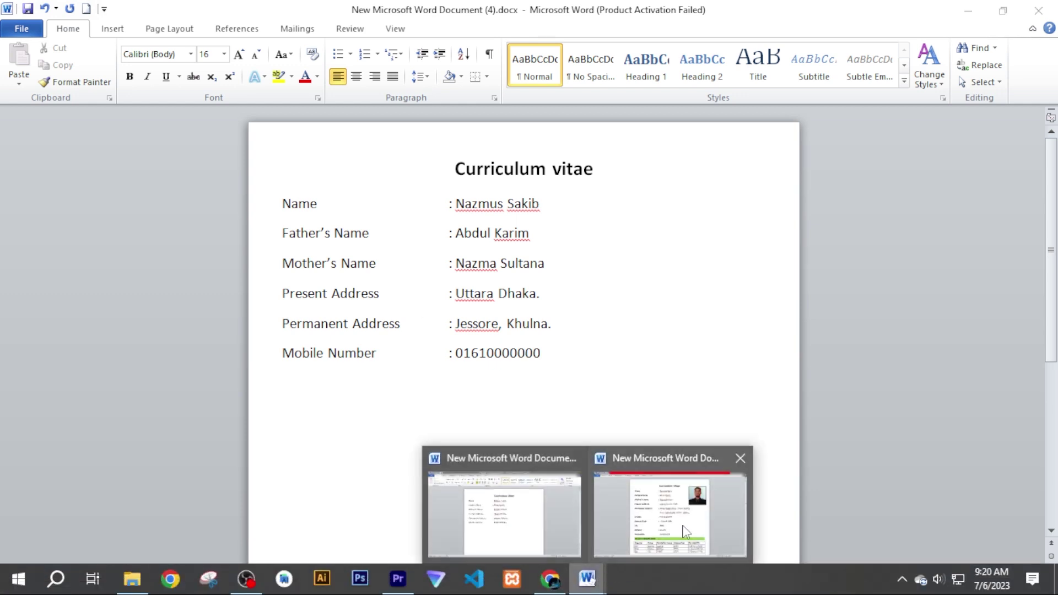
left_click(684, 527)
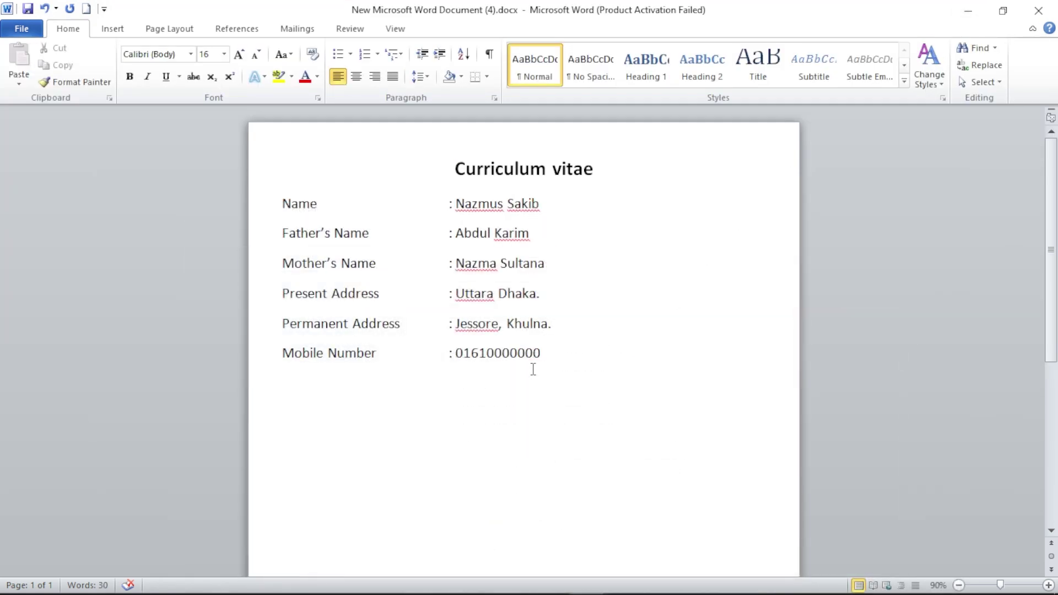
key("Return")
type("date of Birth")
key("Tab")
key("Tab")
key("Tab")
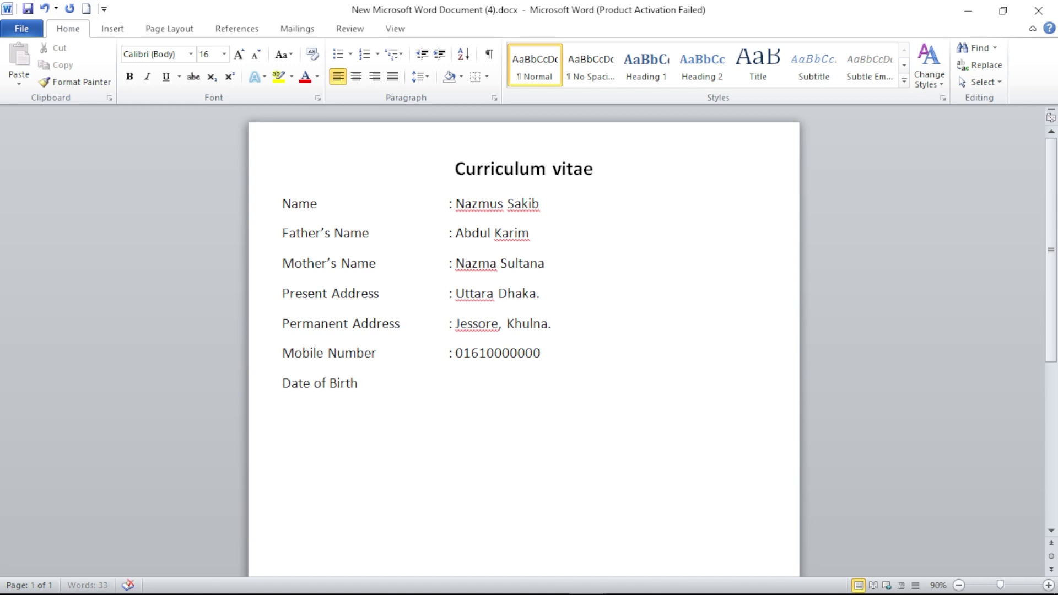
type(": 10 mar")
key("BackSpace")
key("BackSpace")
key("BackSpace")
type("March 1")
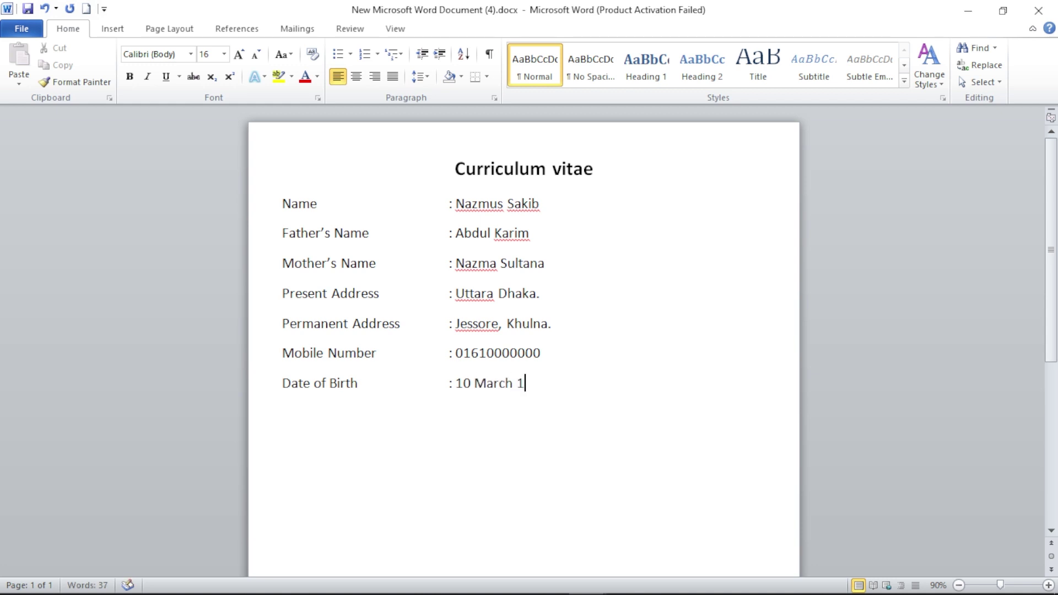
type("990")
key("Return")
- Add Sex: Male, Religion: Muslim and Nationality: Bangladeshi lines with aligned colons
type("Sex")
key("Tab")
type(": Male")
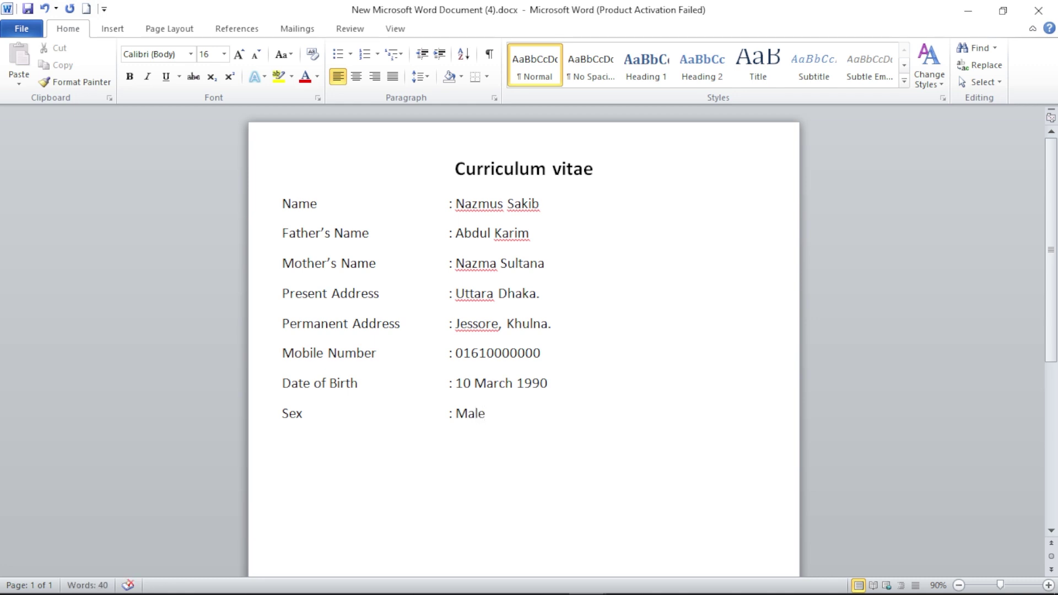
key("Return")
type("Religion")
key("Tab")
key("Tab")
key("Tab")
key("Tab")
type(": Mu")
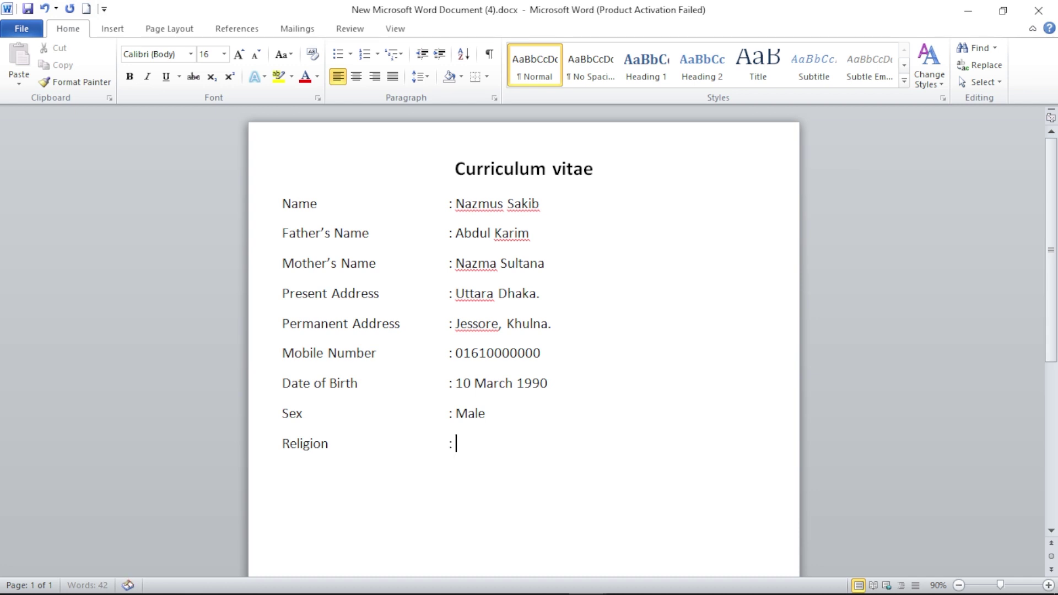
type("slim")
type("nat")
type("ionality")
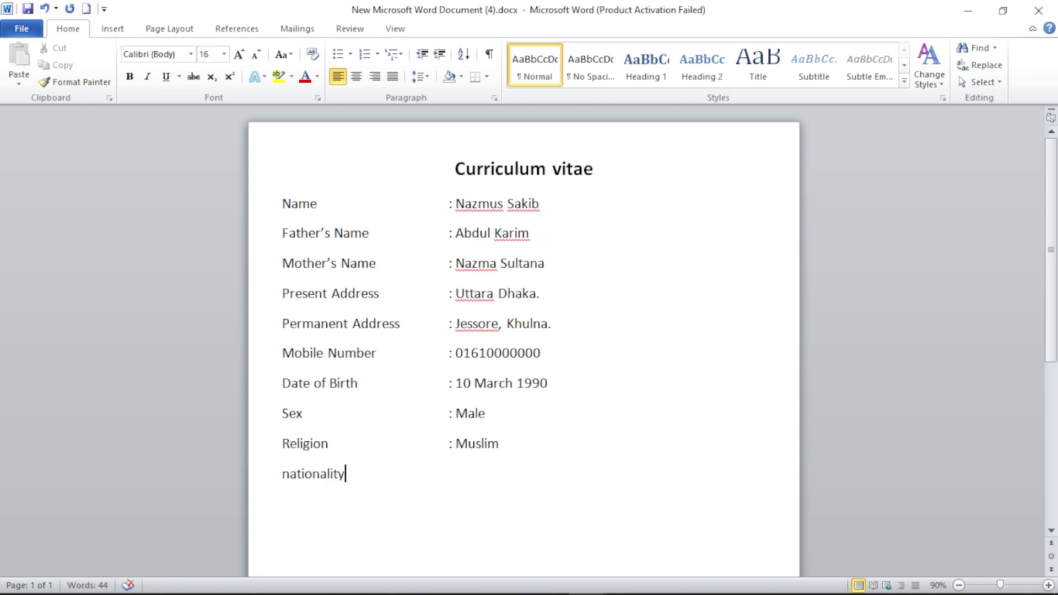
key("Tab")
type(": Ban")
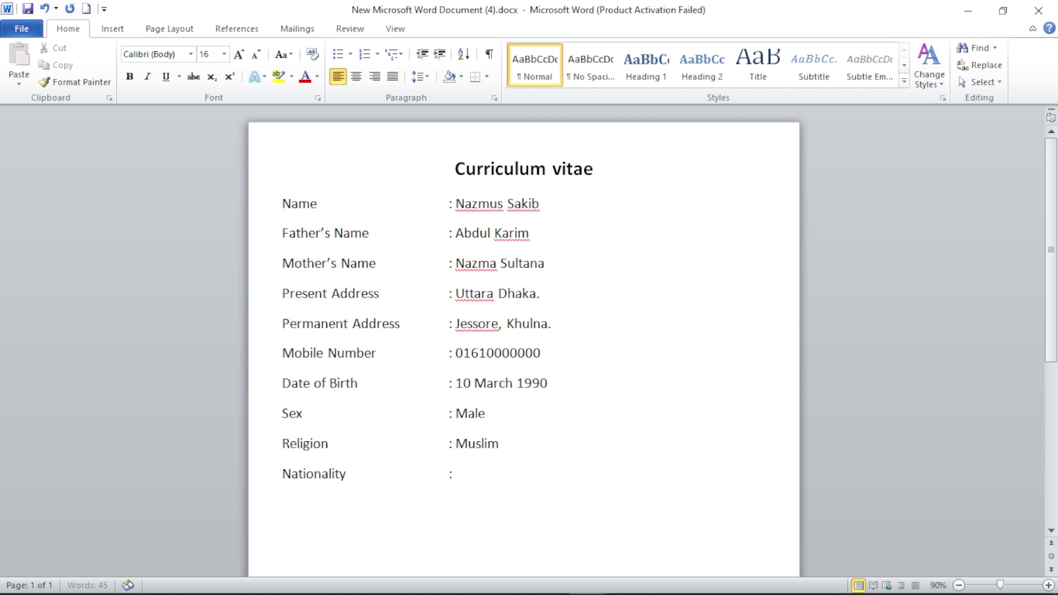
type("gladesh")
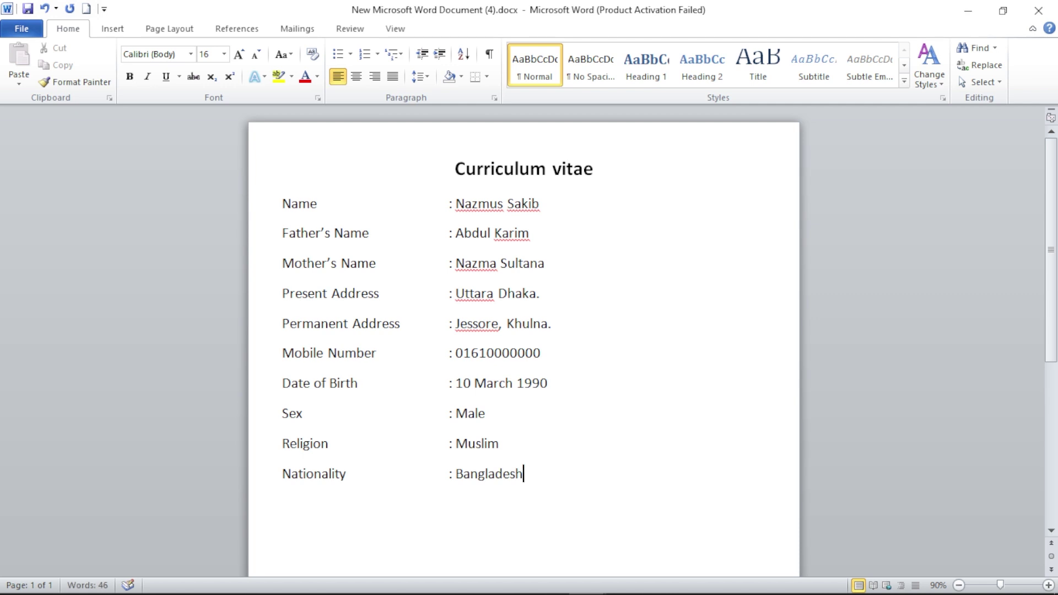
type("i")
key("Return")
scroll(541, 369, "down", 5)
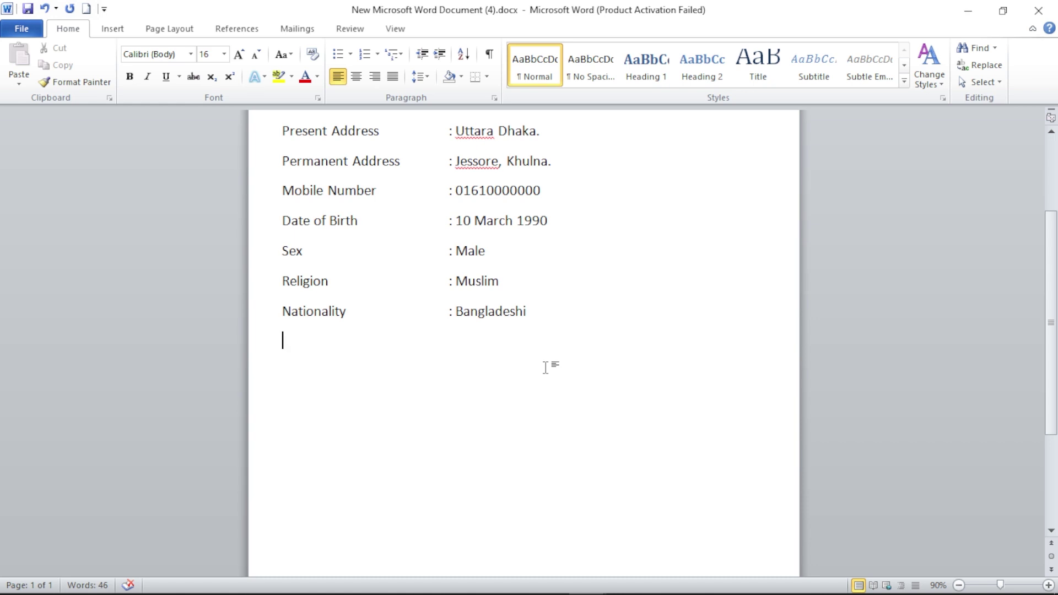
- Type the Educational Qualification label with a tab-aligned colon and start a new line
type("educational ")
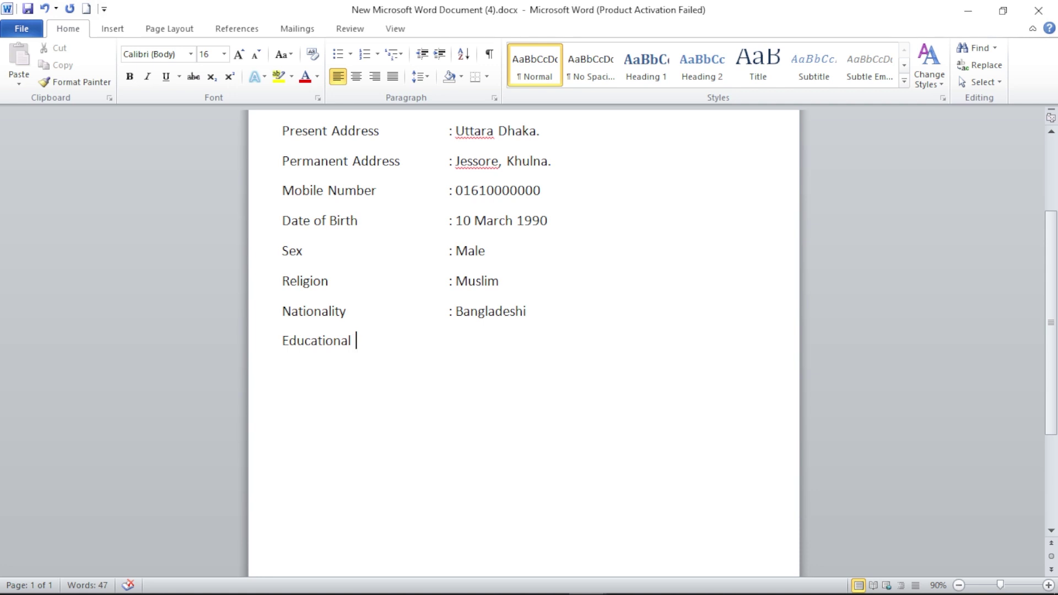
type("Qualification")
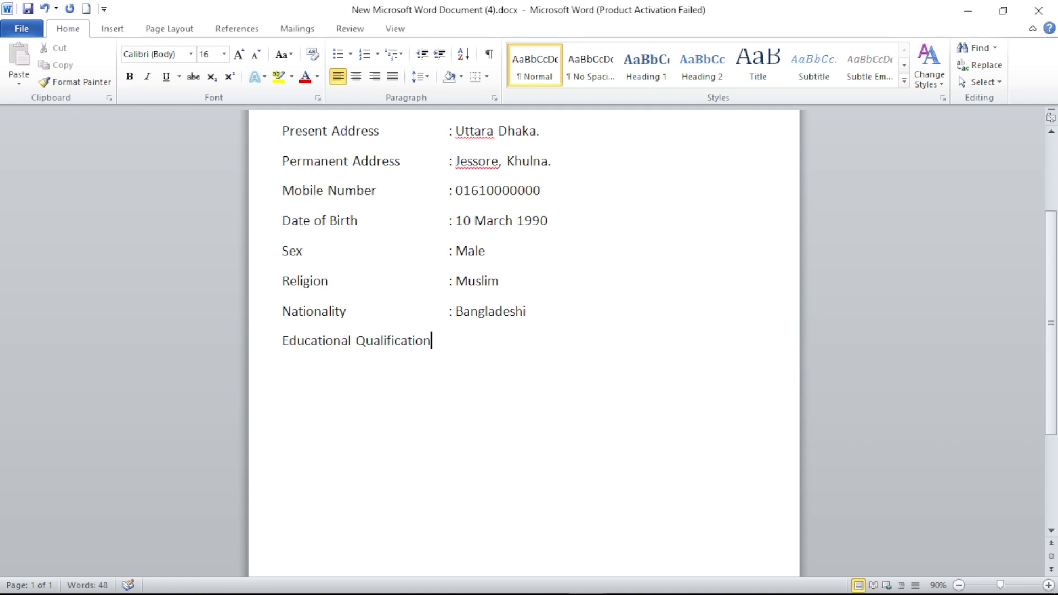
key("Tab")
type(":")
key("Return")
- Insert an empty table of 5 columns and 3 rows
left_click(117, 30)
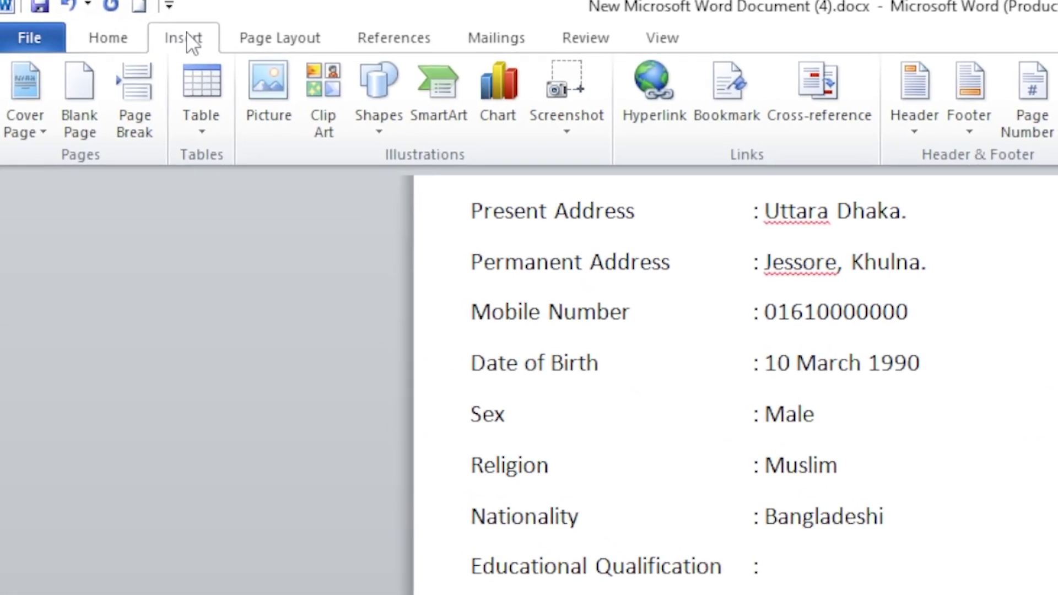
left_click(218, 119)
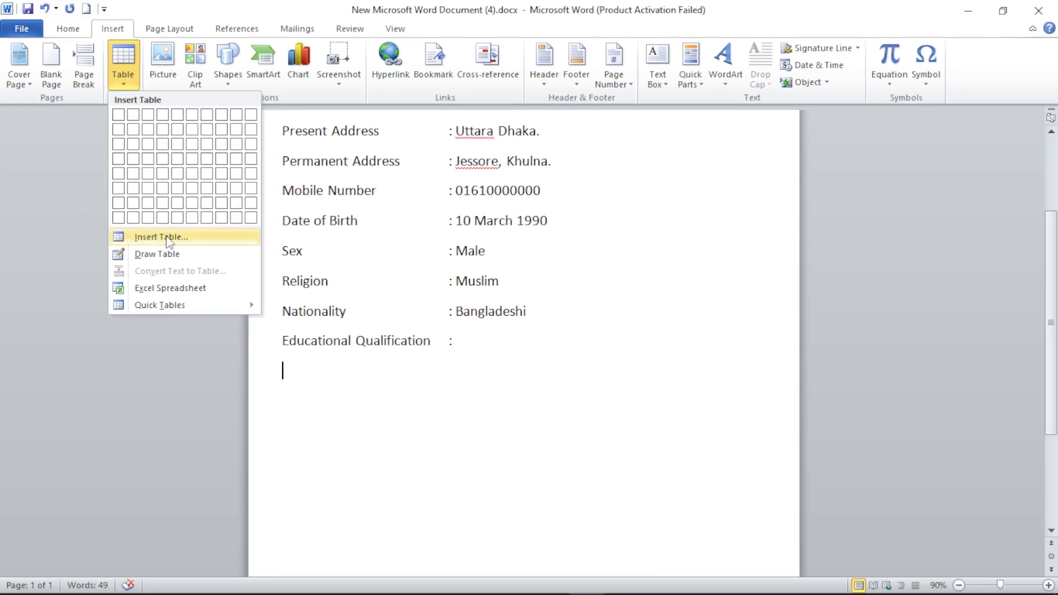
left_click(169, 238)
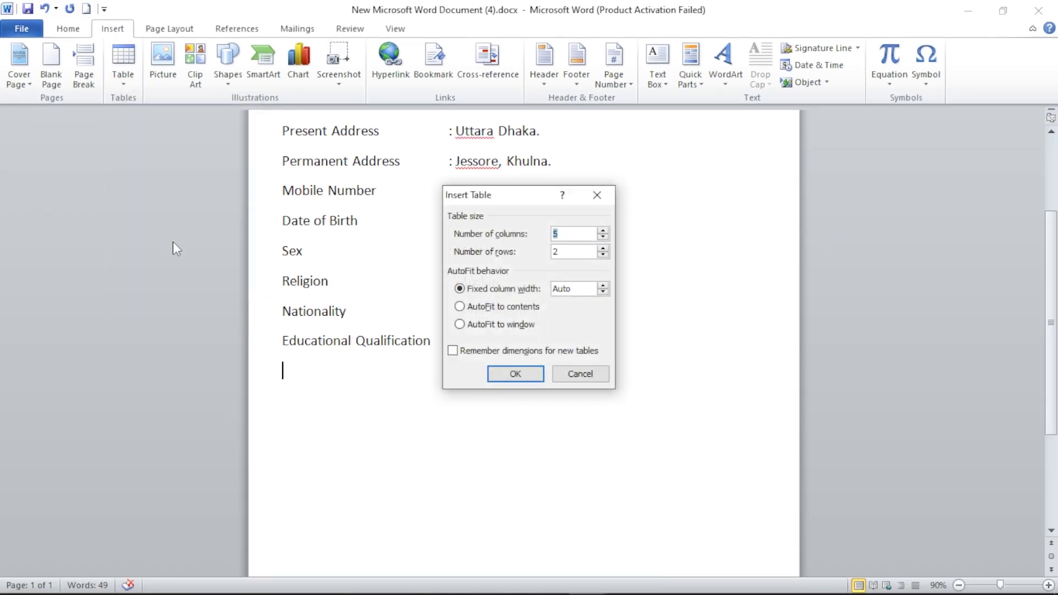
left_click(565, 251)
key("BackSpace")
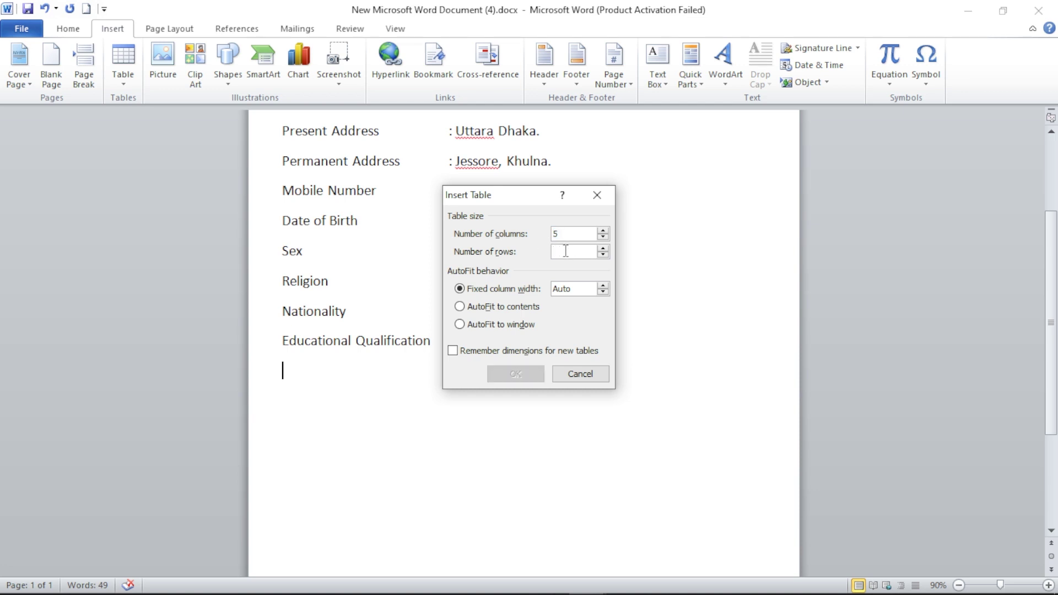
type("3")
left_click(519, 377)
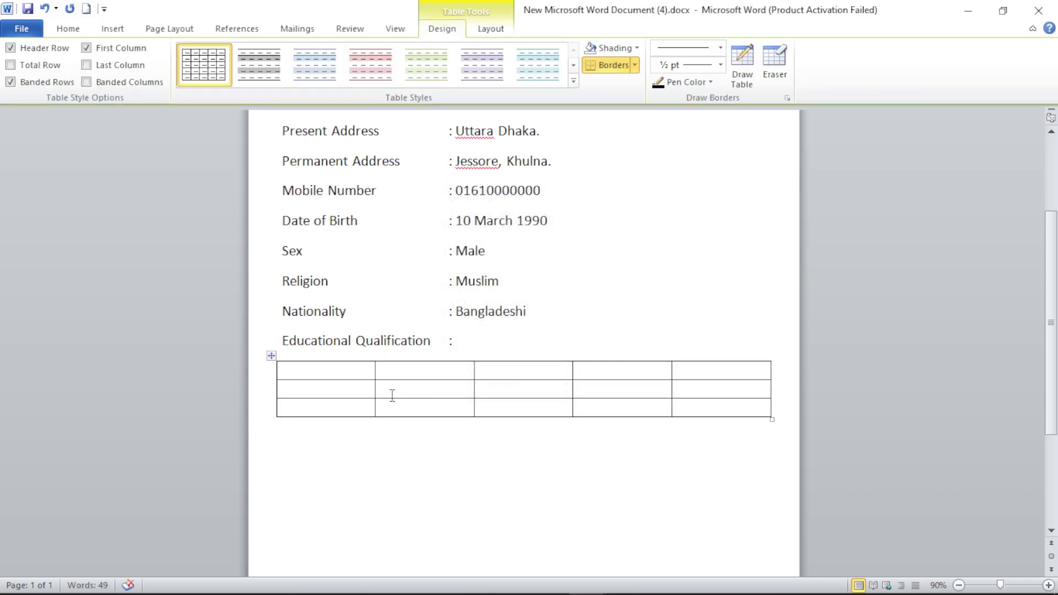
- Fill the header row with Degree, Group, Board, Passing Year and Result
type("Degree")
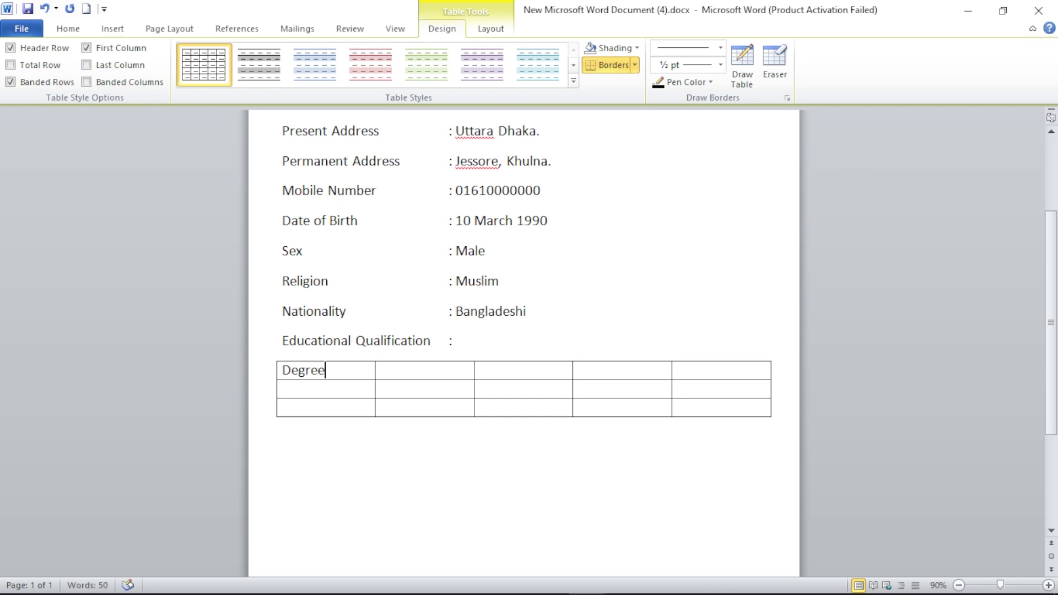
key("Tab")
type("bo")
type("arf")
key("BackSpace")
type("d")
key("BackSpace")
key("BackSpace")
key("BackSpace")
key("BackSpace")
key("BackSpace")
type("Group")
key("Tab")
type("board")
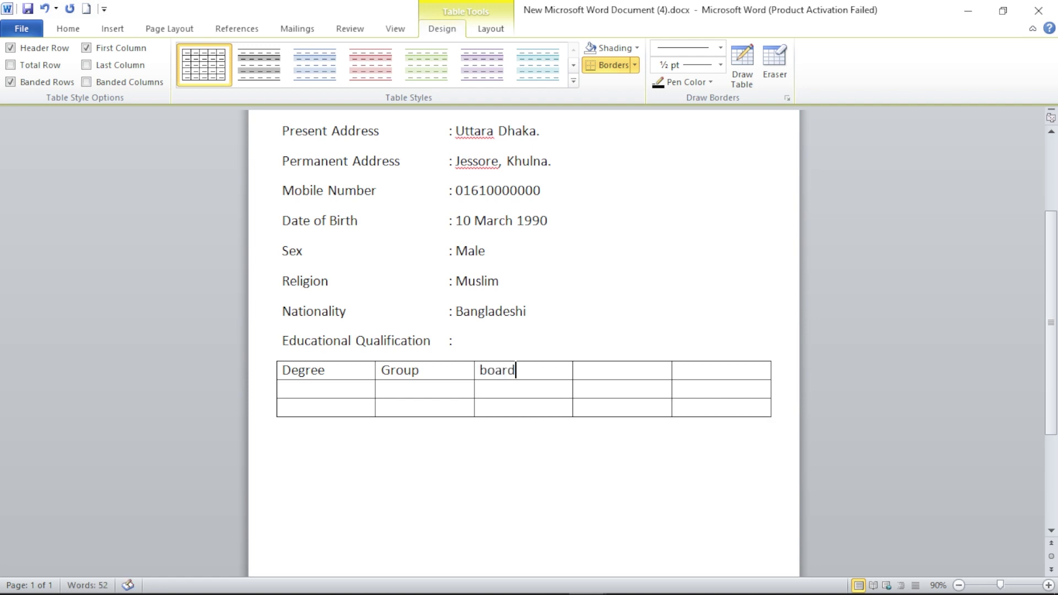
key("Left")
key("Left")
key("Left")
key("Left")
key("Left")
key("Delete")
type("B")
type("Passi")
type("ng Ye")
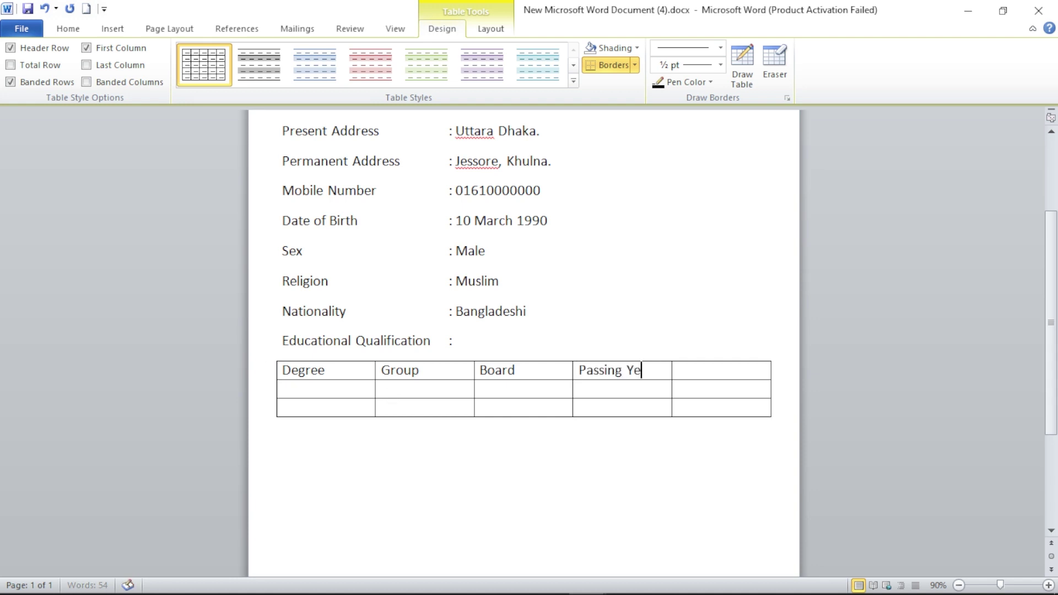
type("ar")
key("Tab")
type("Result")
- Fill the S.S.C row with Science, Jessore, 2010, 5.00 and start the H.S.C row
key("Down")
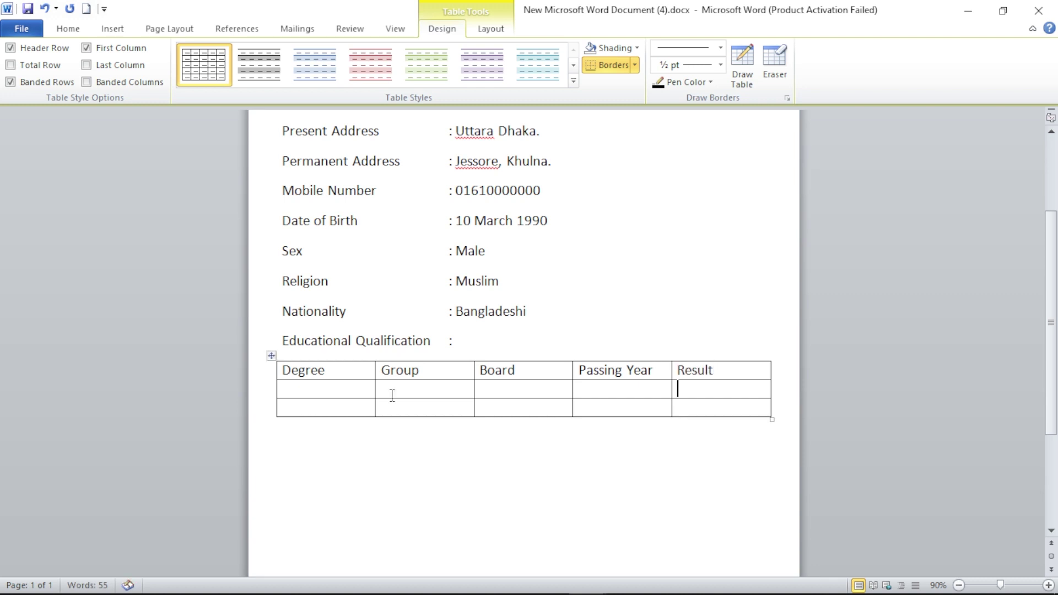
key("Left")
key("Left")
key("Left")
type("S.S.C")
left_click(391, 395)
type("Science")
key("Tab")
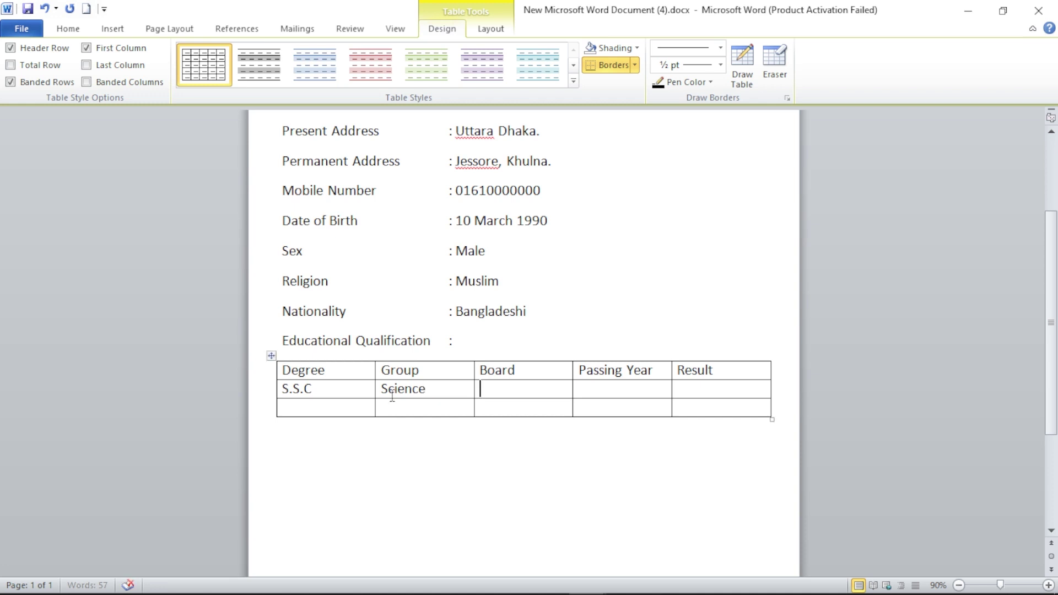
type("Jessore")
key("Tab")
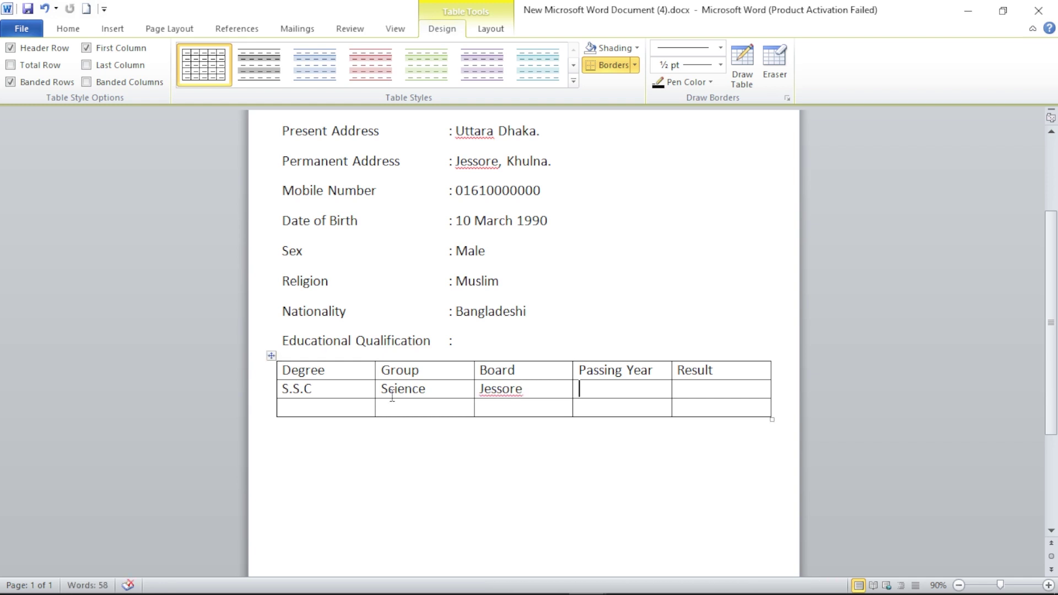
type("2010")
key("Tab")
type("5.00")
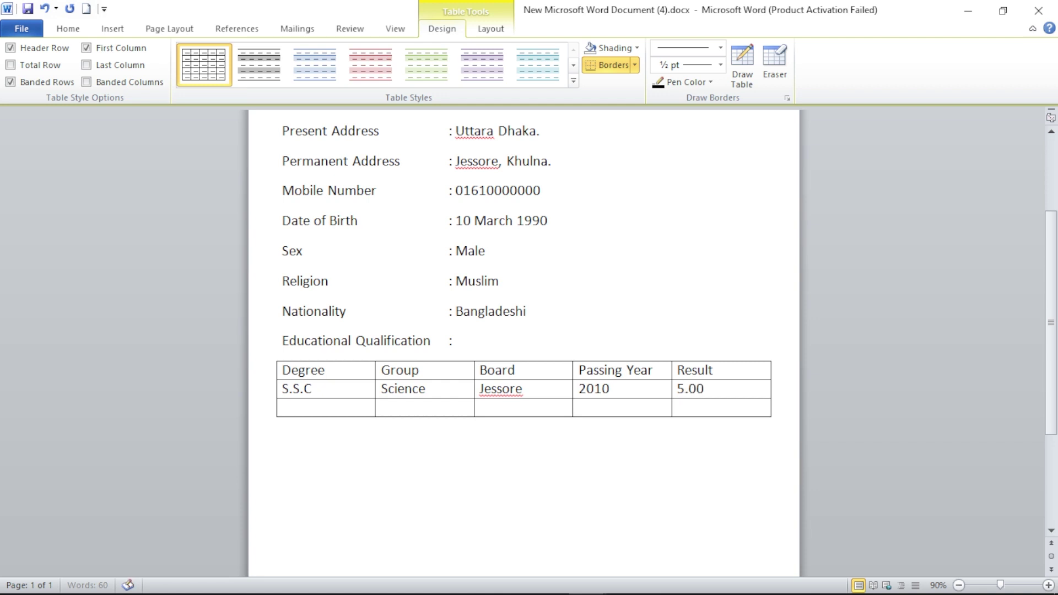
key("Down")
key("Left")
key("Left")
key("Left")
key("Left")
type("H.S.C")
- Copy Science and Jessore from the S.S.C row into the H.S.C Group and Board cells
key("Tab")
double_click(418, 388)
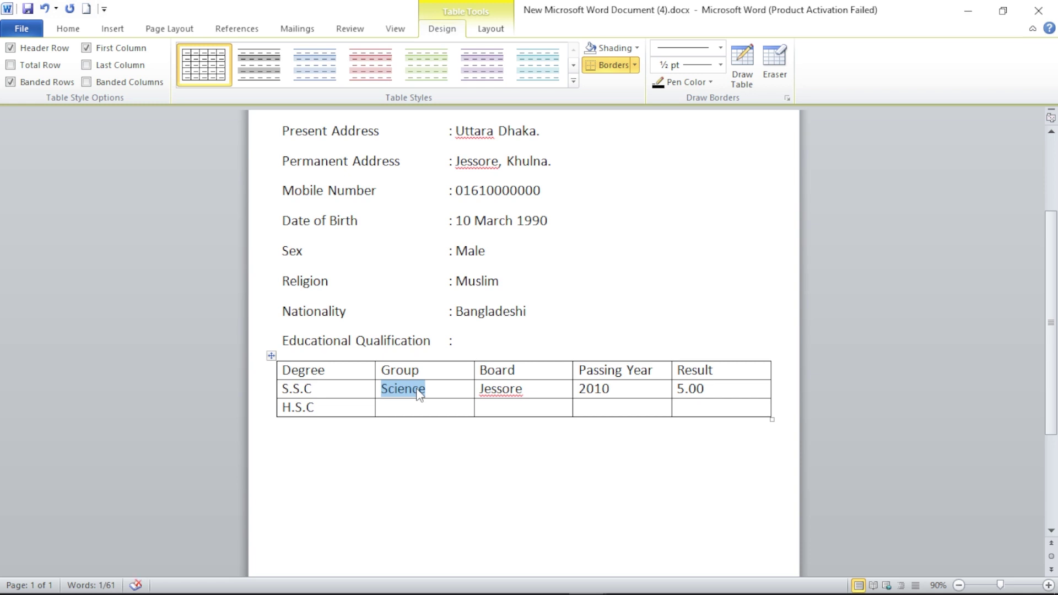
left_click(410, 406)
key("ctrl+v")
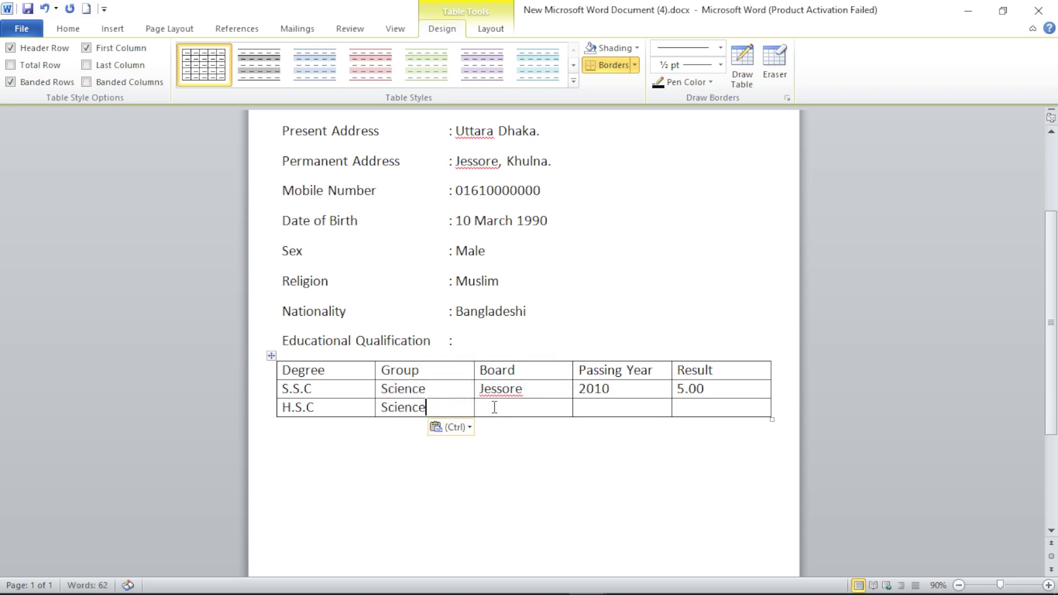
double_click(509, 389)
key("ctrl+c")
left_click(510, 408)
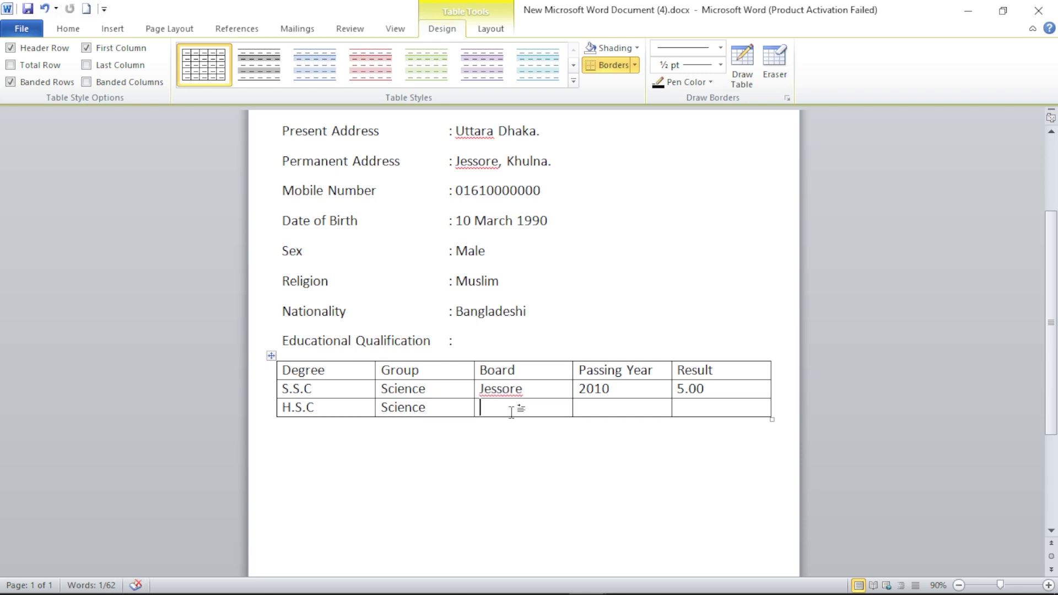
key("ctrl+v")
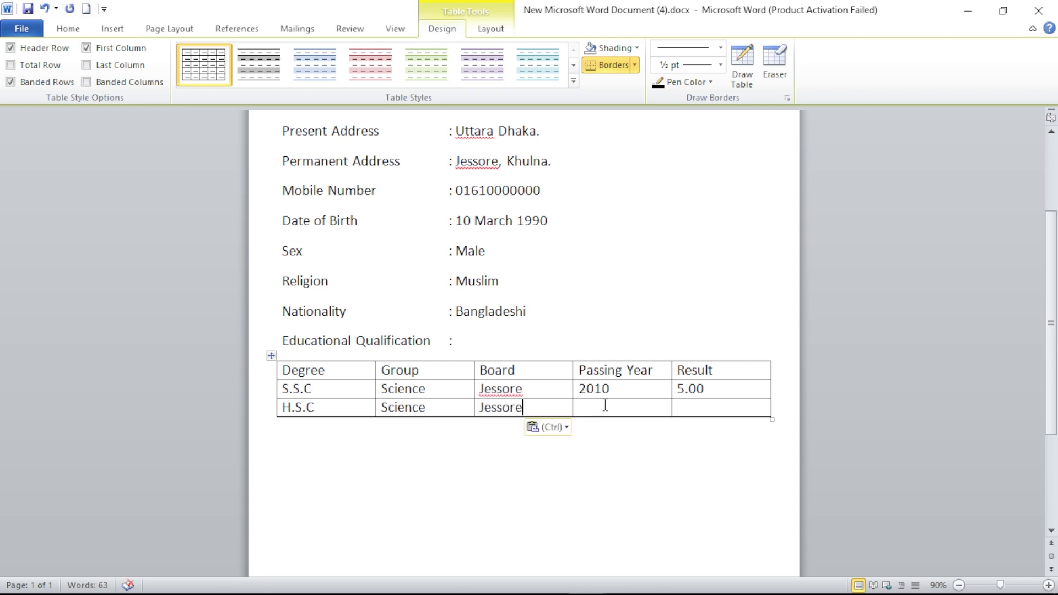
- Enter 2012 as the H.S.C passing year and 5.00 as its result
left_click(606, 407)
type("2012")
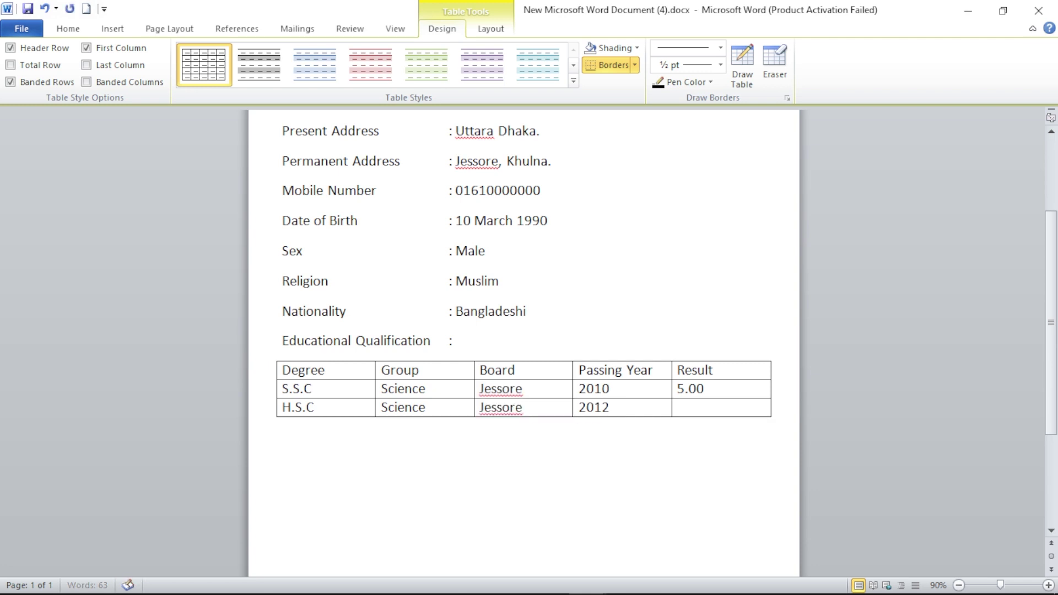
left_click(759, 408)
type("5.00")
scroll(680, 463, "down", 3)
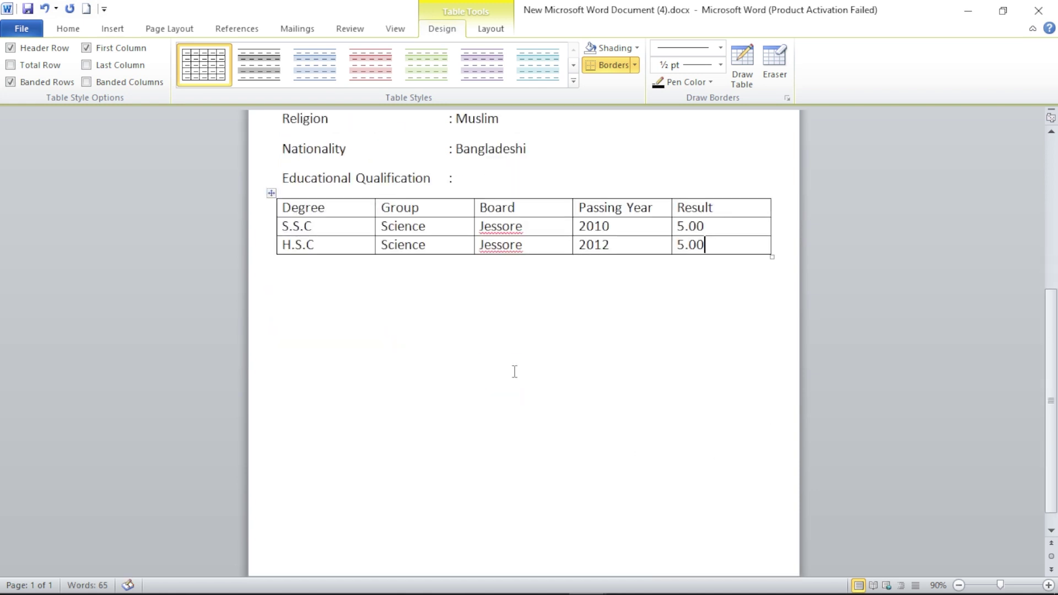
- Add an 'Experience :' heading line below the education table
left_click(459, 287)
key("Return")
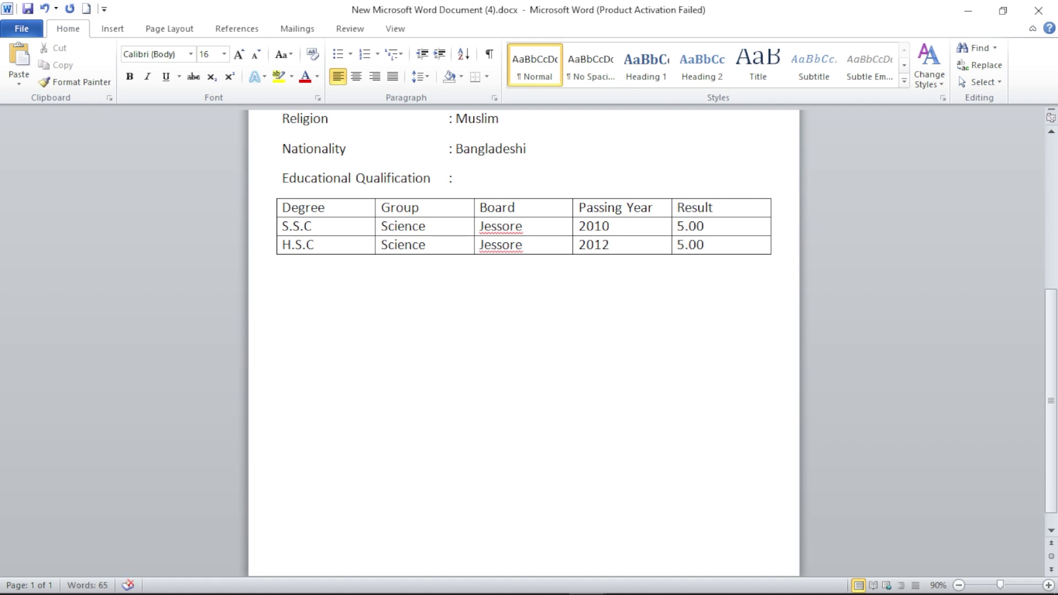
type("Exprience")
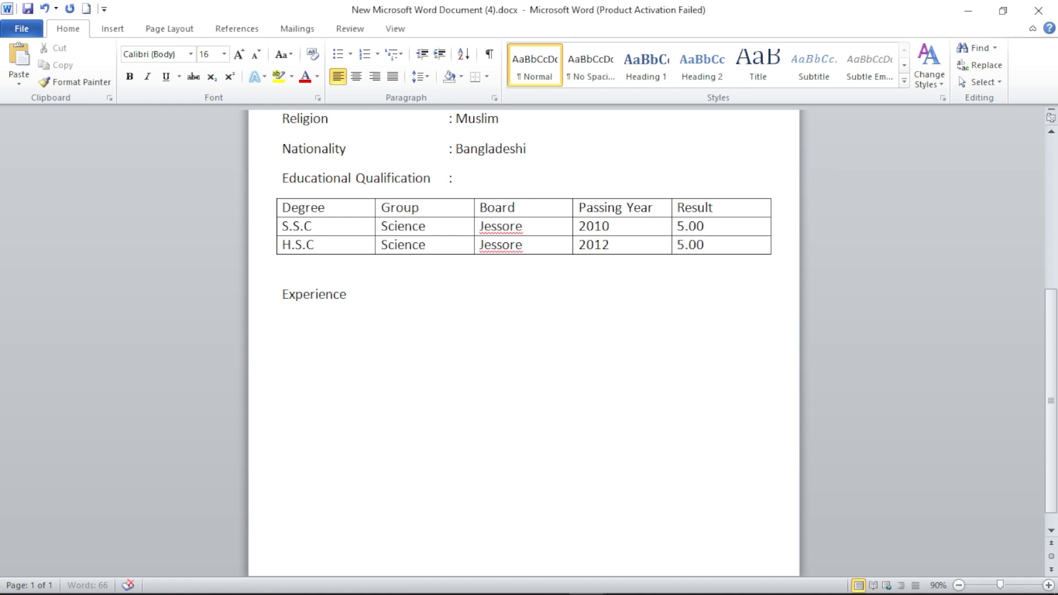
key("Tab")
key("Tab")
key("Tab")
type(":")
key("Return")
- Insert a 3-column table under the Experience heading
left_click(112, 28)
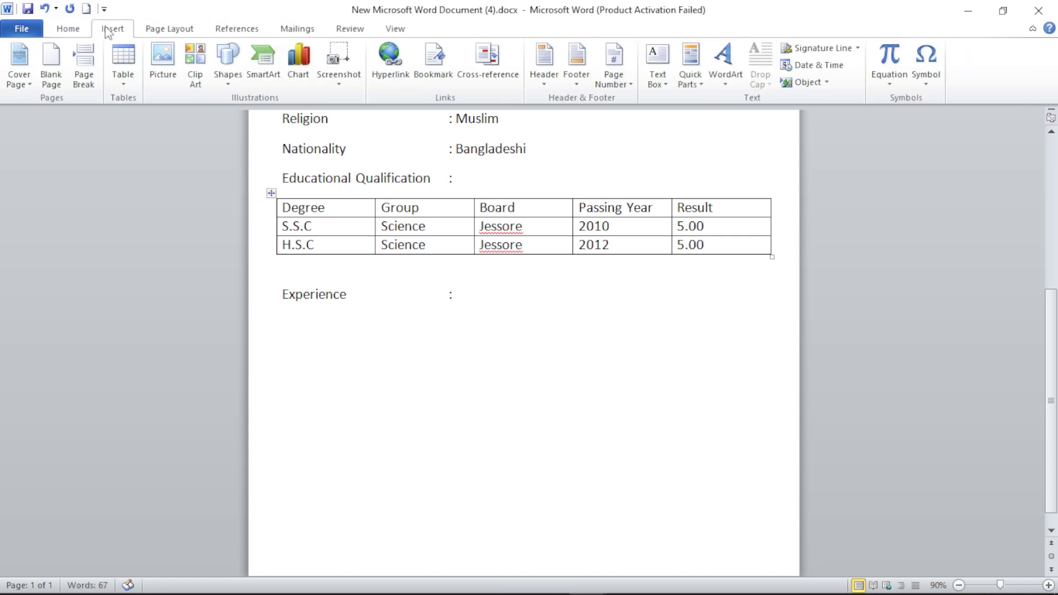
left_click(123, 64)
left_click(149, 236)
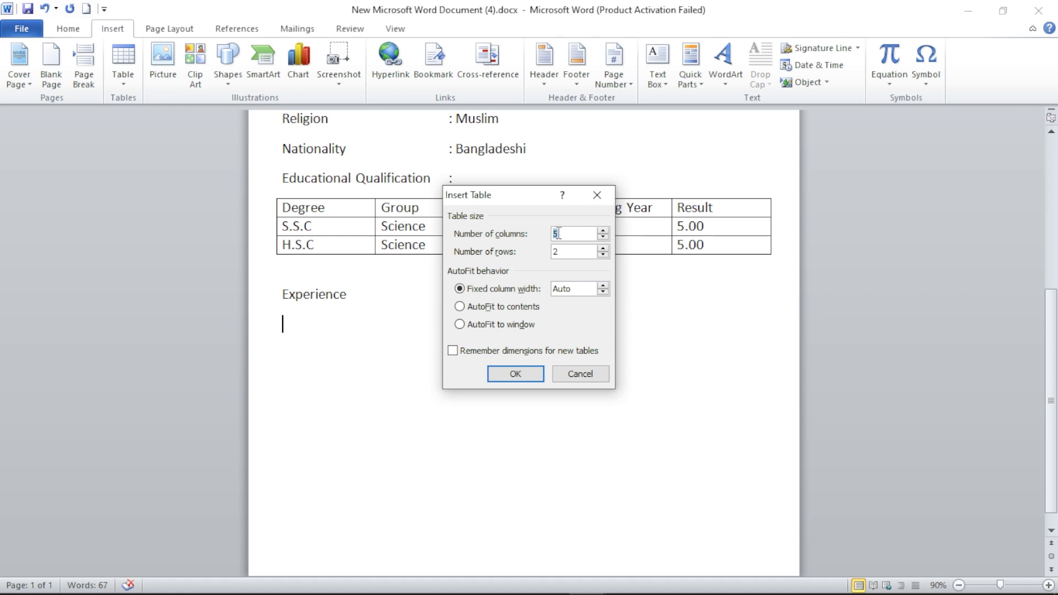
type("3")
left_click(514, 380)
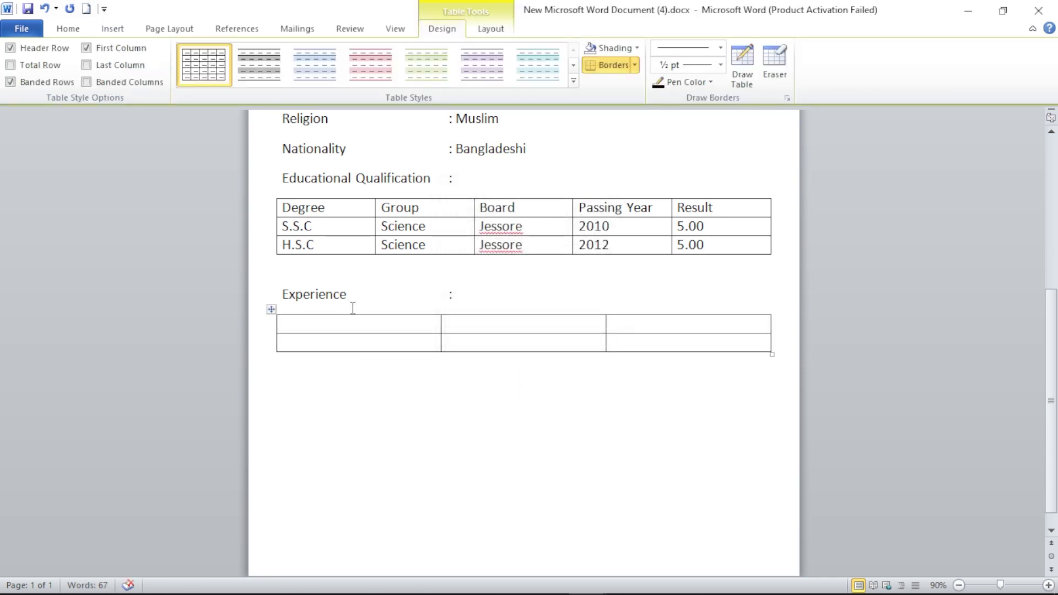
- Fill the header row with Company Name, Designation and Duration
type("Compan")
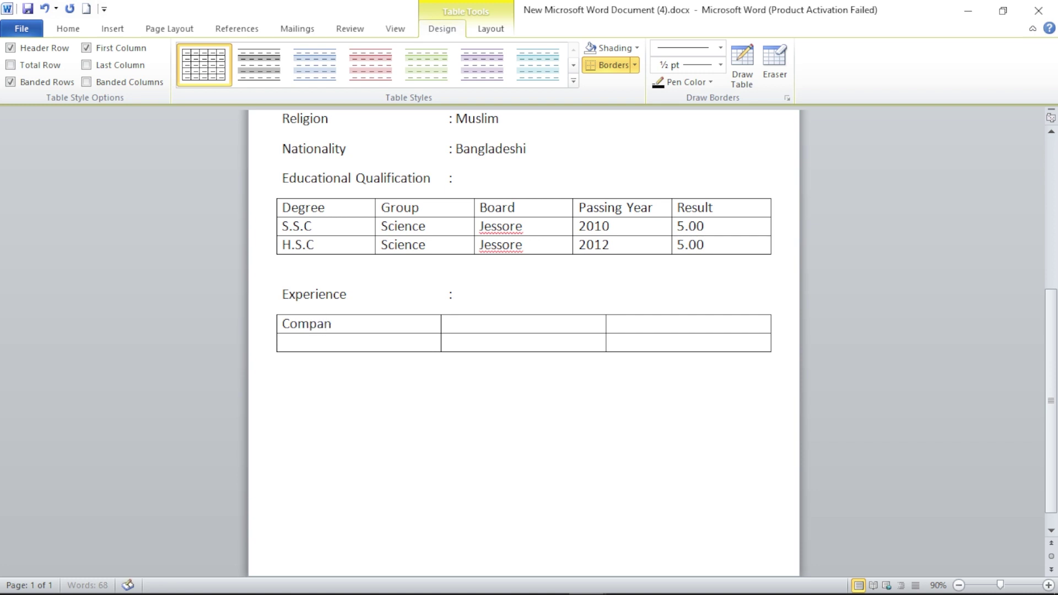
type("y Name")
key("Tab")
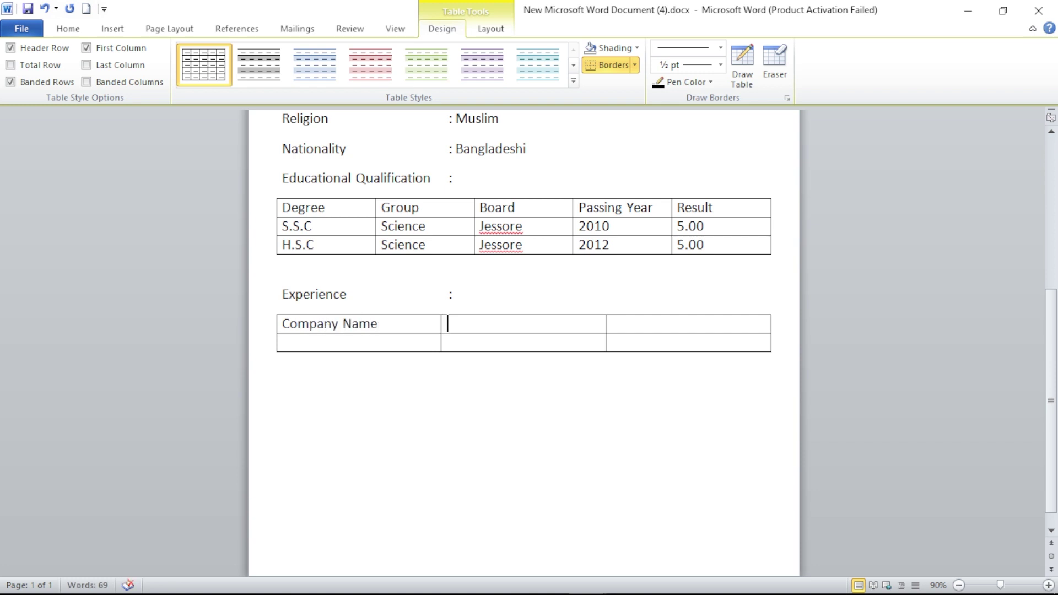
type("Designation")
key("Tab")
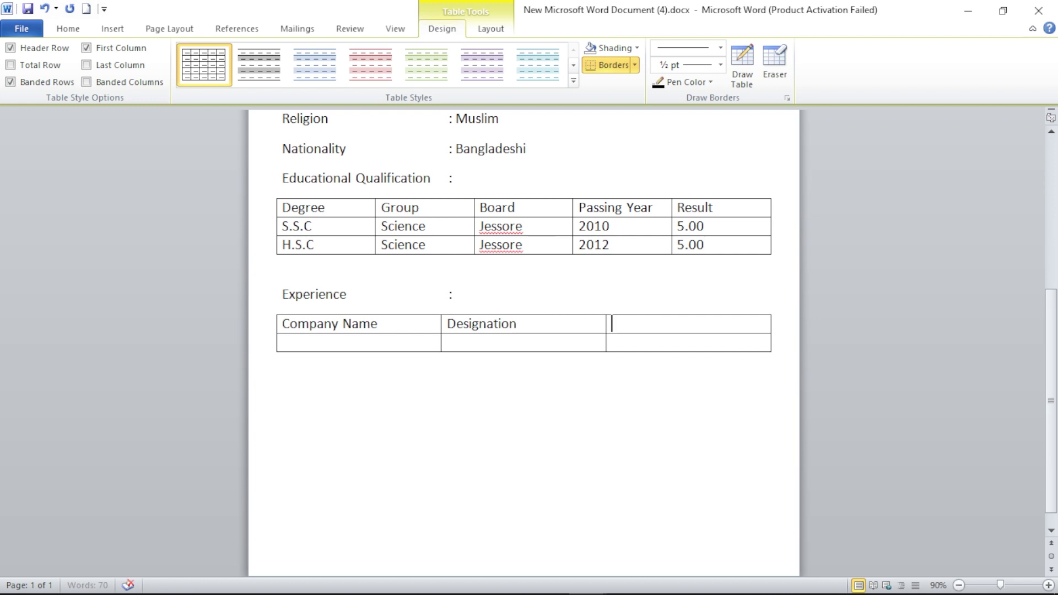
type("Duration")
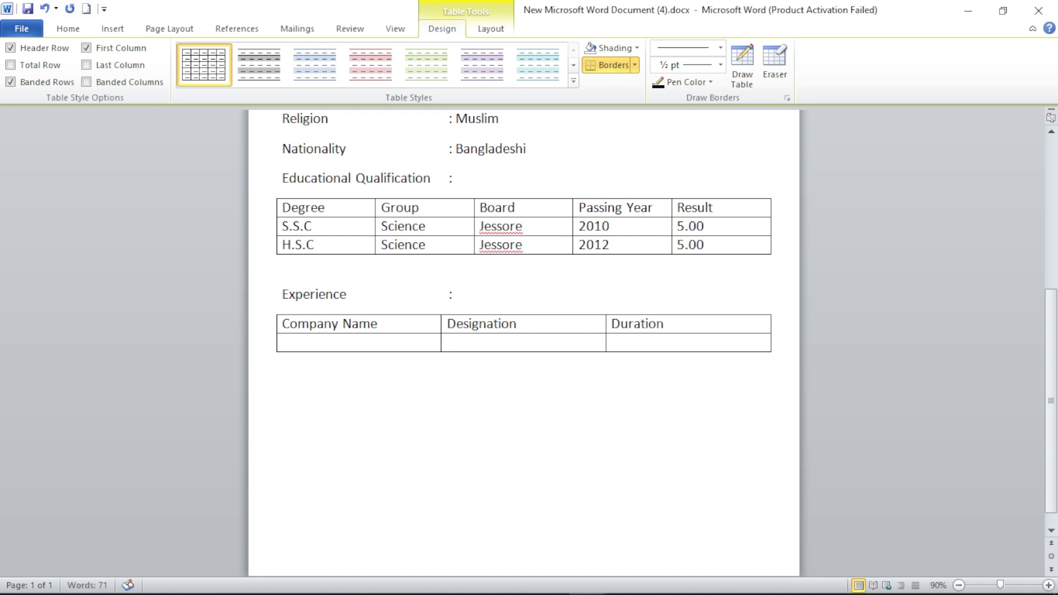
key("Down")
left_click(423, 391)
- Add an 'Other Skill :' line and a 'Date:' line below the Experience table
key("Return")
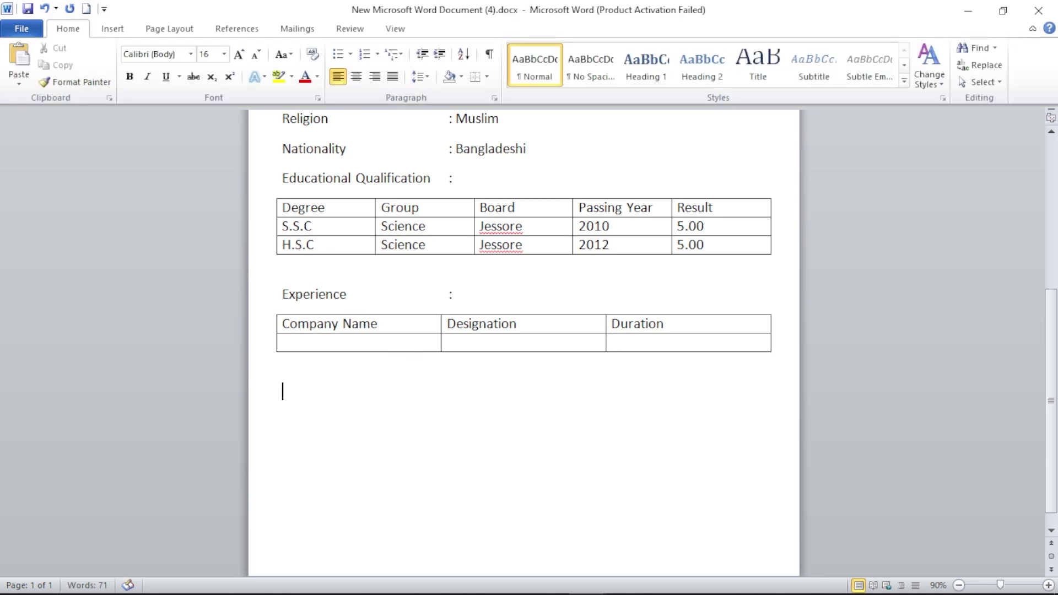
type("Other Skill")
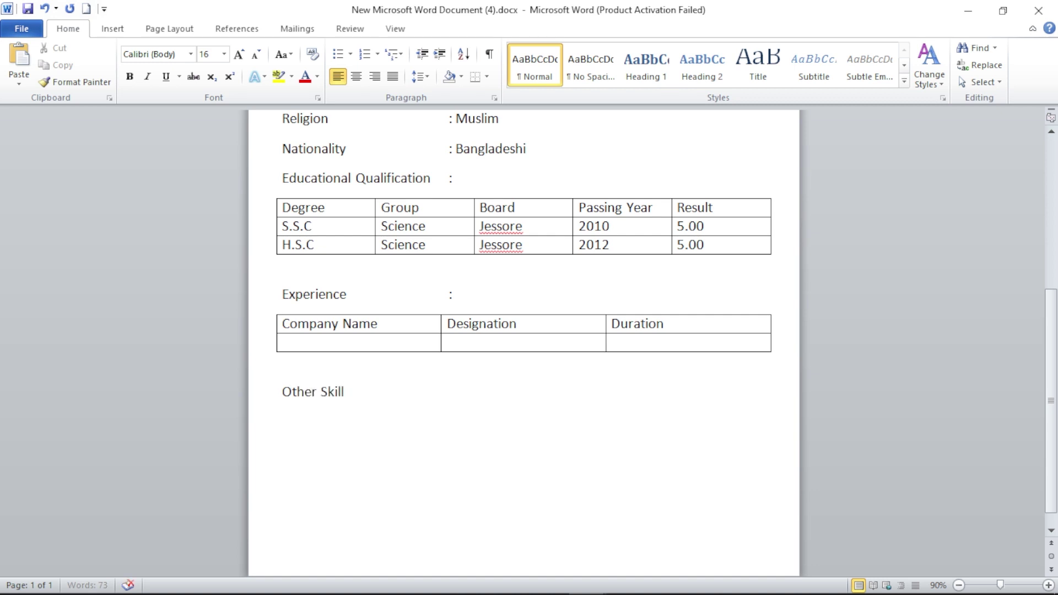
key("Tab")
- Tab across the Date line and type Signature on the right
key("Tab")
type(":")
key("Return")
type("Date:")
key("Tab")
key("Tab")
key("Tab")
key("Tab")
key("Tab")
key("Tab")
key("Tab")
key("Tab")
key("Tab")
key("Tab")
key("Tab")
key("Tab")
type("Signatu")
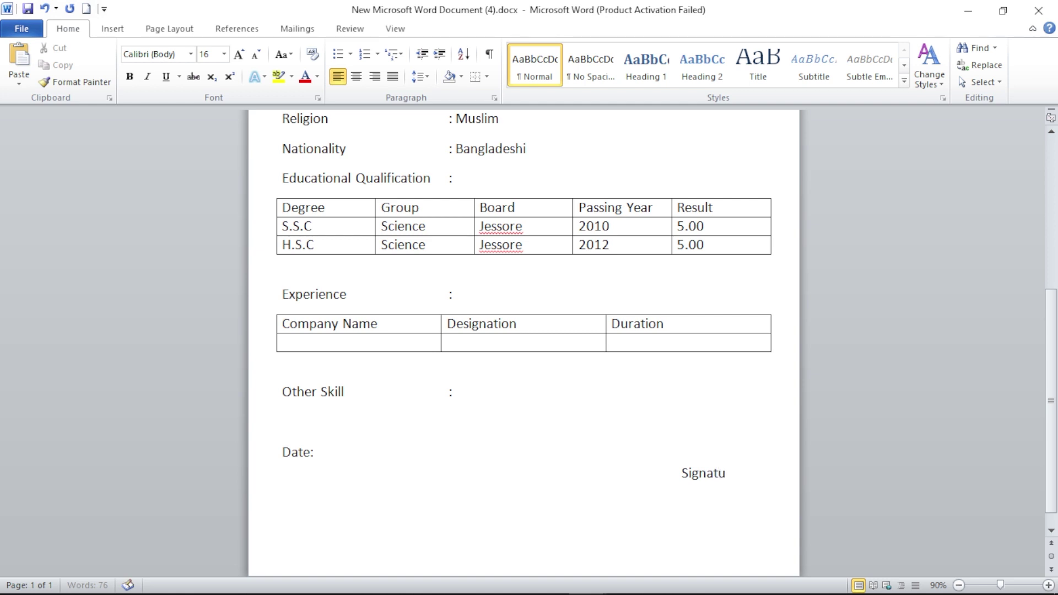
type("re")
key("Return")
- Type the applicant's name in parentheses right-aligned beneath Signature
key("Tab")
key("Tab")
key("Tab")
key("Tab")
key("Tab")
key("Tab")
key("Tab")
key("Tab")
key("Tab")
key("Tab")
key("Tab")
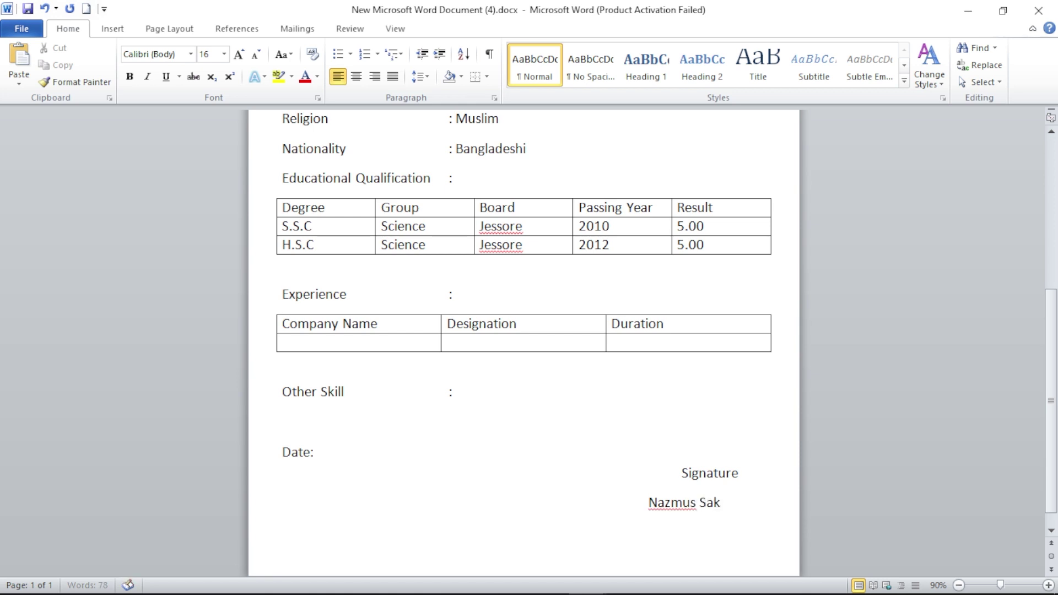
key("Left")
key("Left")
key("Left")
key("Left")
key("Left")
key("Left")
key("Left")
key("Left")
key("Left")
key("Left")
key("Left")
key("ctrl+z")
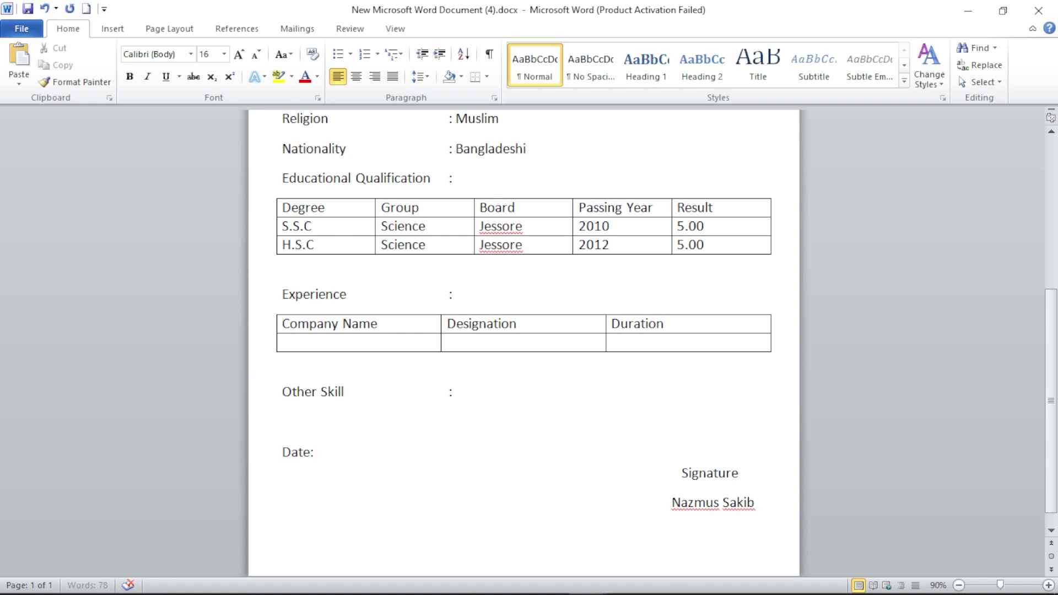
type("(")
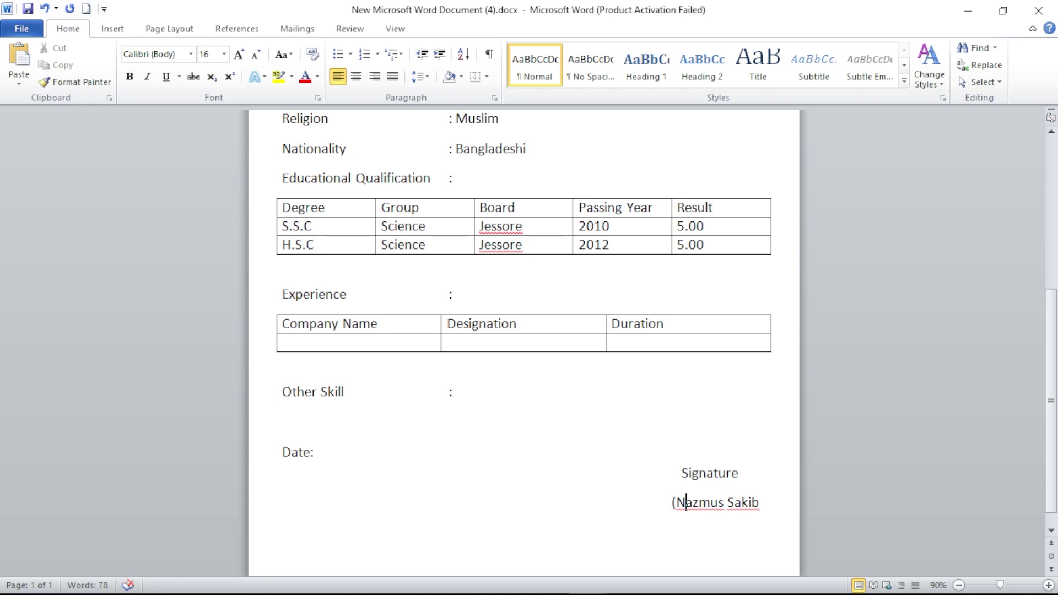
key("Right")
key("Right")
key("Right")
key("Right")
key("Right")
key("Right")
key("Right")
key("Right")
key("Right")
key("Right")
key("Right")
key("Right")
key("BackSpace")
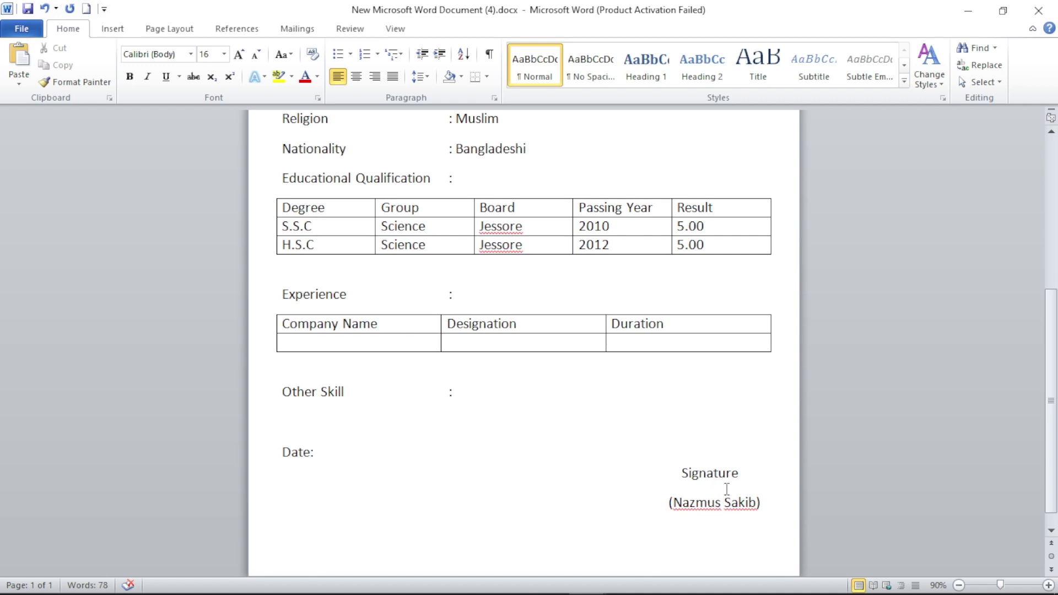
mouse_move(592, 583)
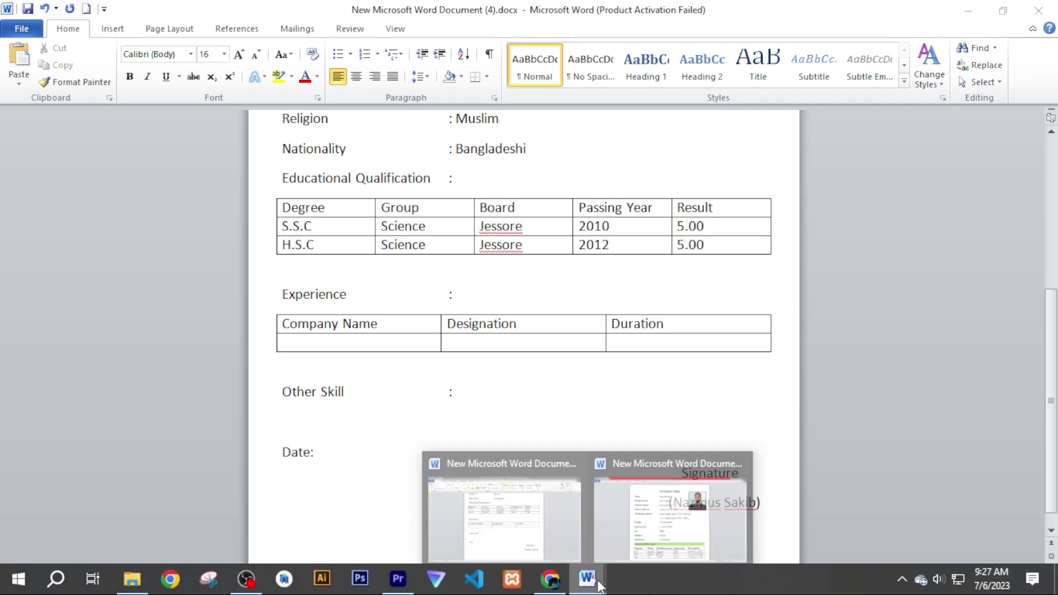
left_click(664, 537)
scroll(695, 489, "down", 3)
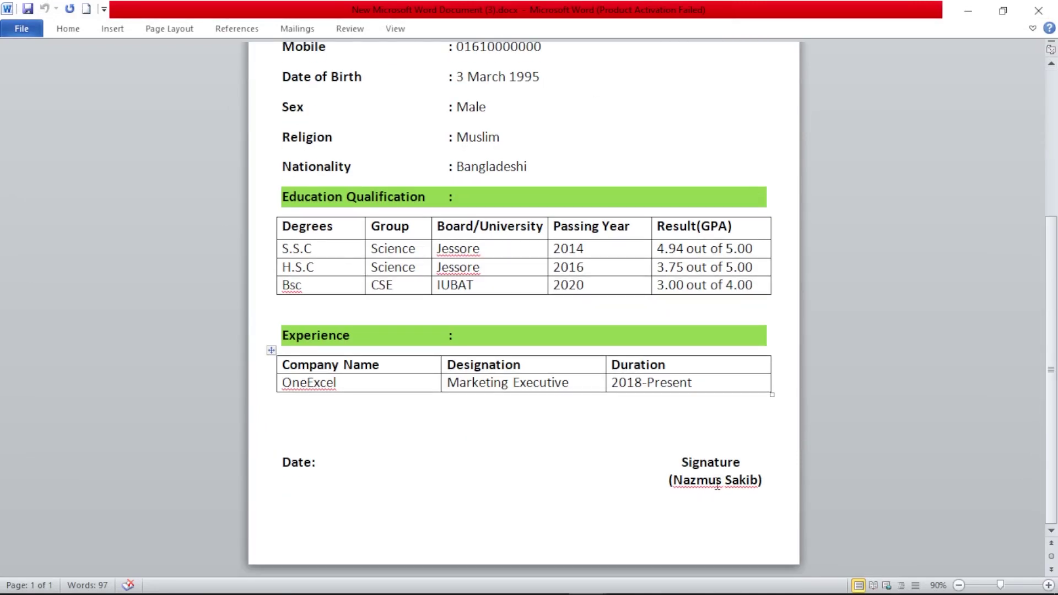
left_click(968, 10)
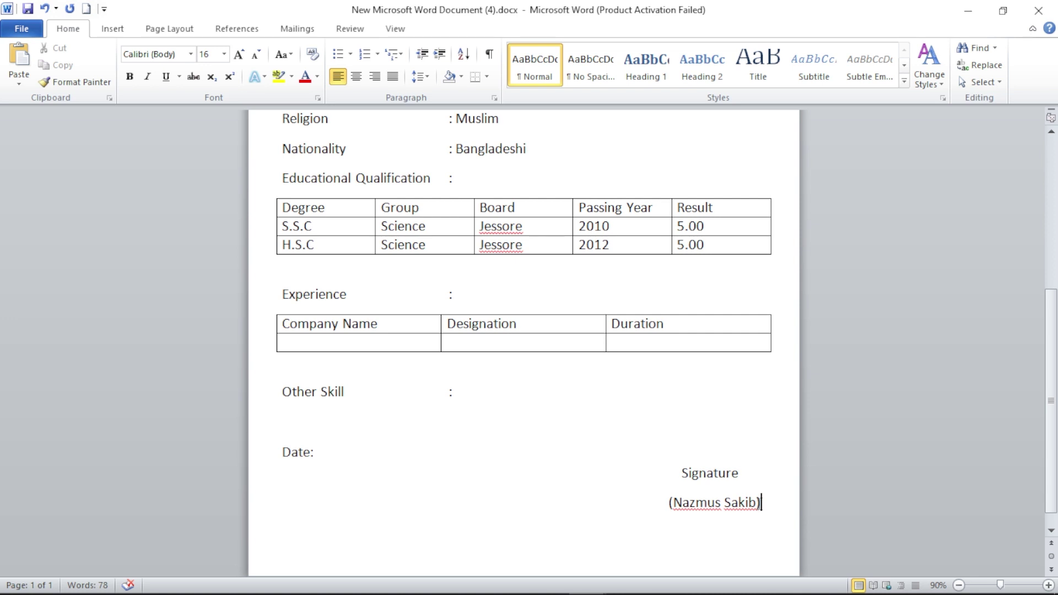
- Give the Signature and name lines 0 pt after, single spacing, and no space between same-style paragraphs
mouse_move(762, 503)
left_mouse_down()
mouse_move(531, 503)
mouse_move(472, 480)
mouse_move(367, 467)
left_mouse_up()
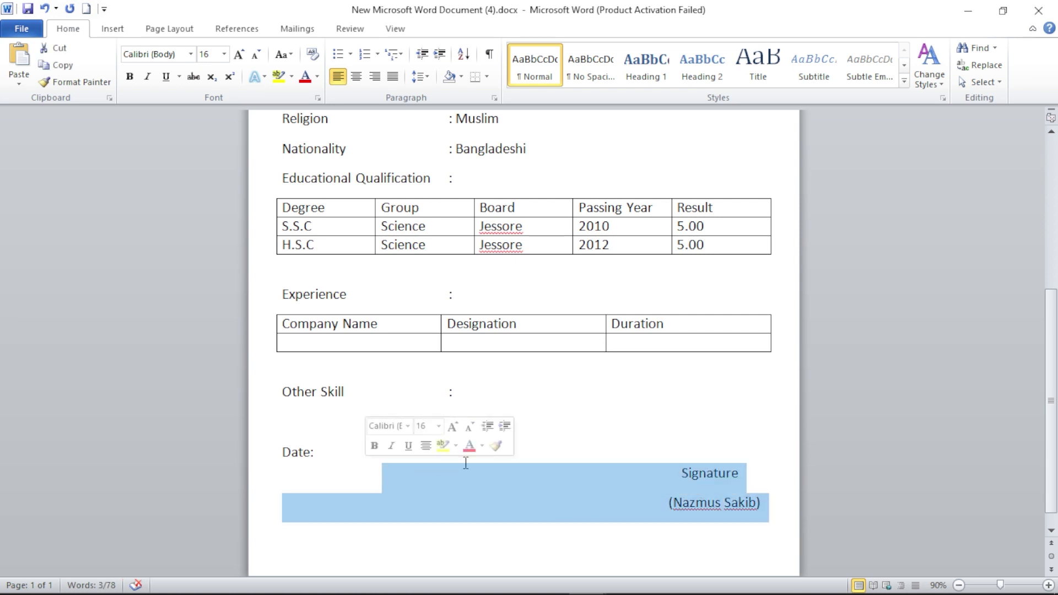
right_click(524, 477)
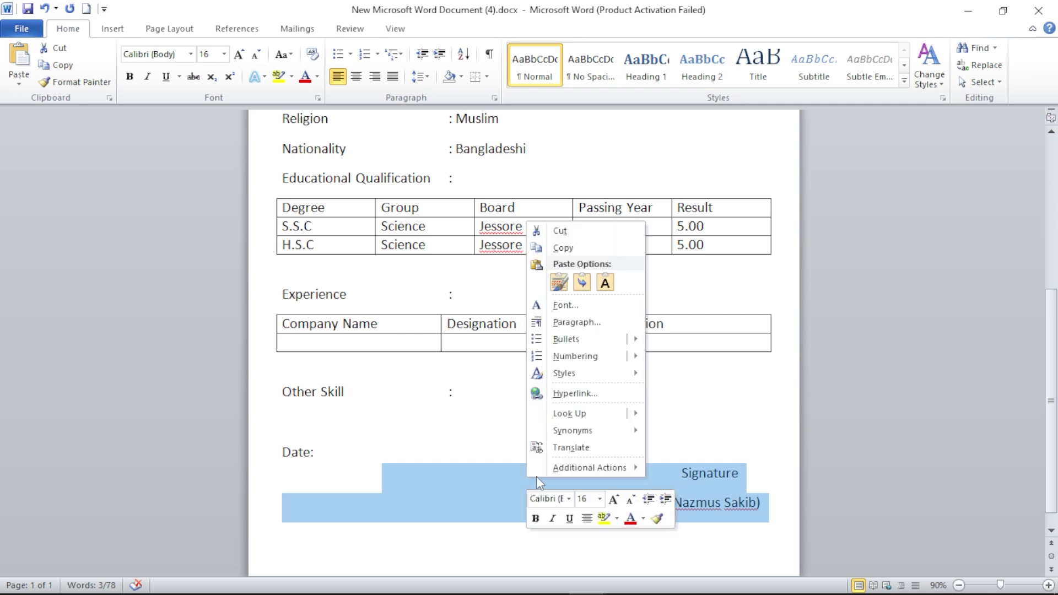
mouse_move(592, 340)
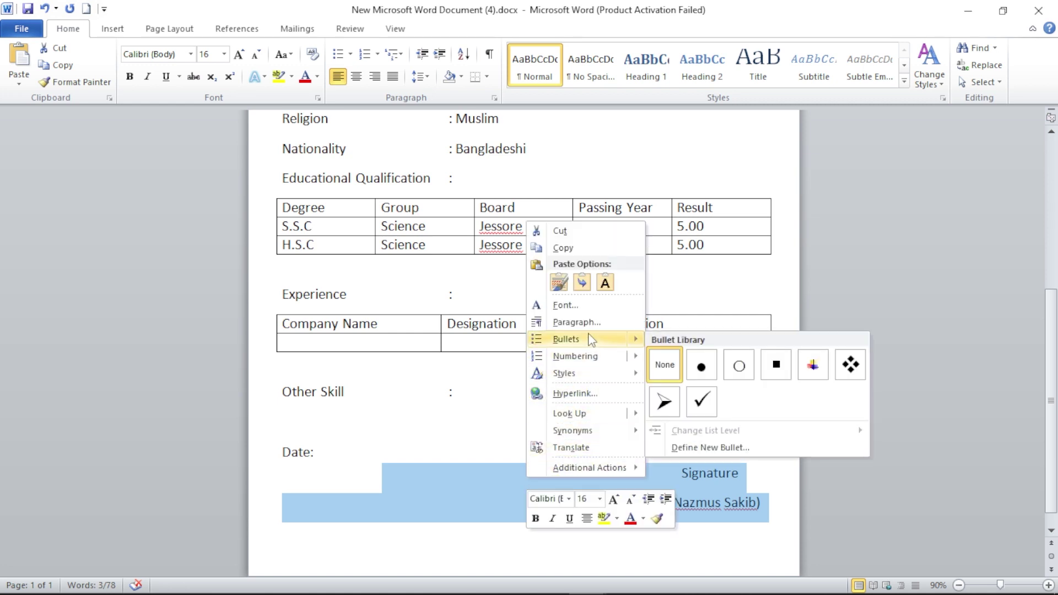
left_click(576, 323)
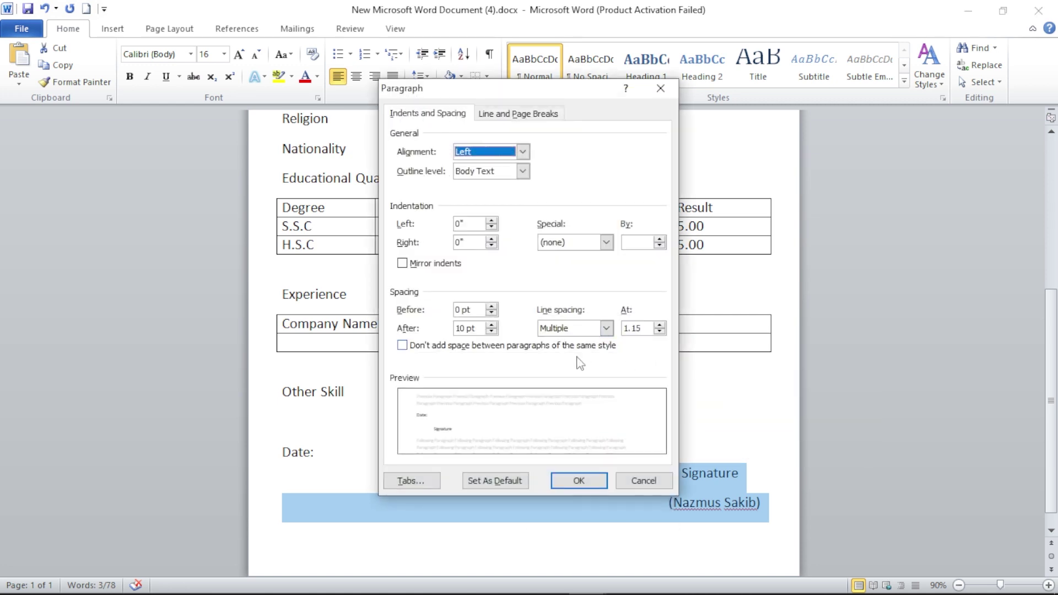
left_click(491, 325)
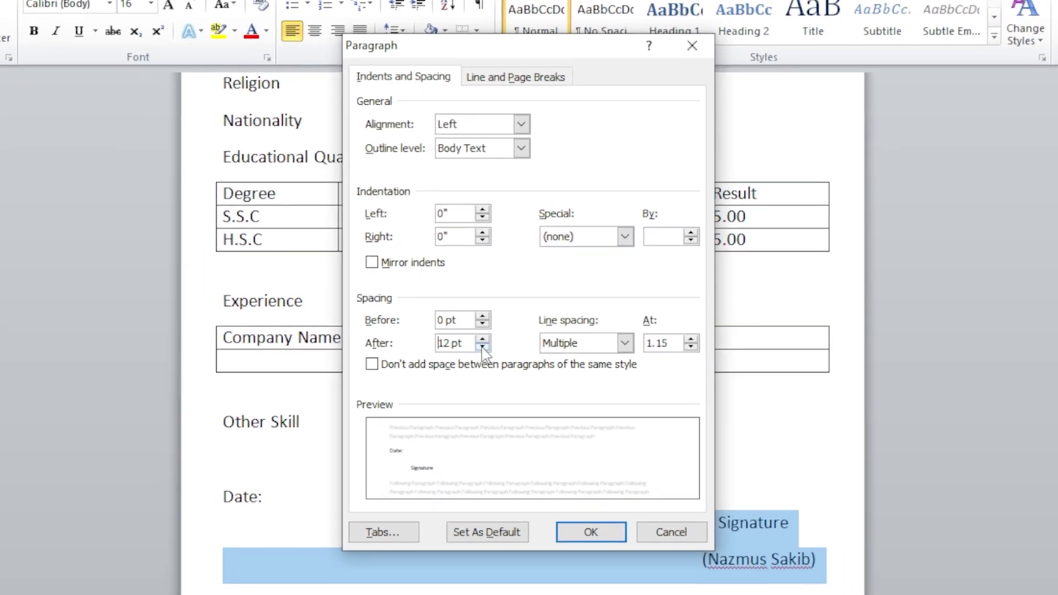
left_click(489, 336)
left_click(488, 336)
left_click(489, 336)
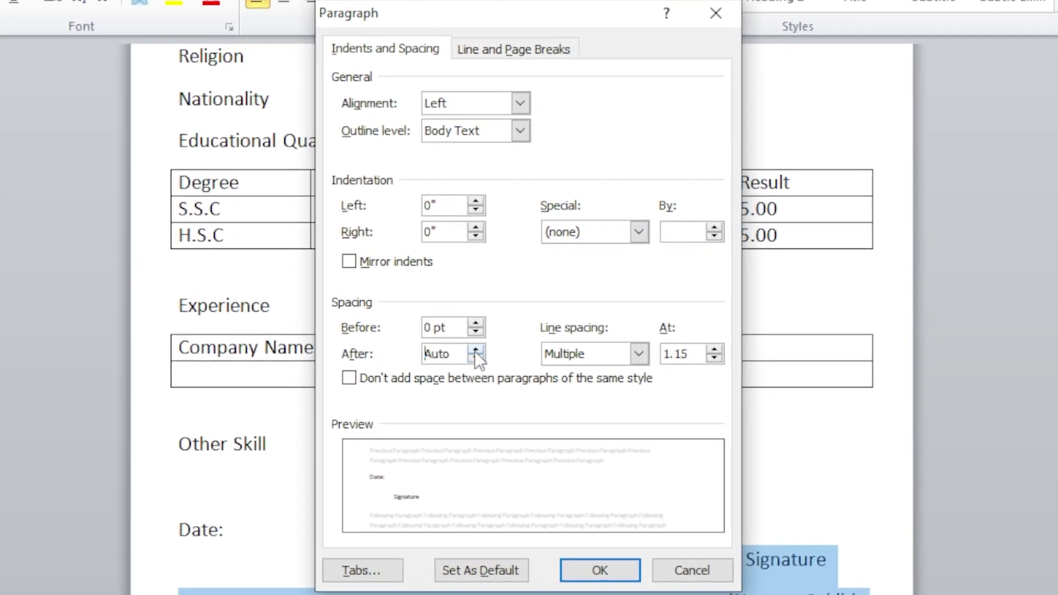
left_click(474, 351)
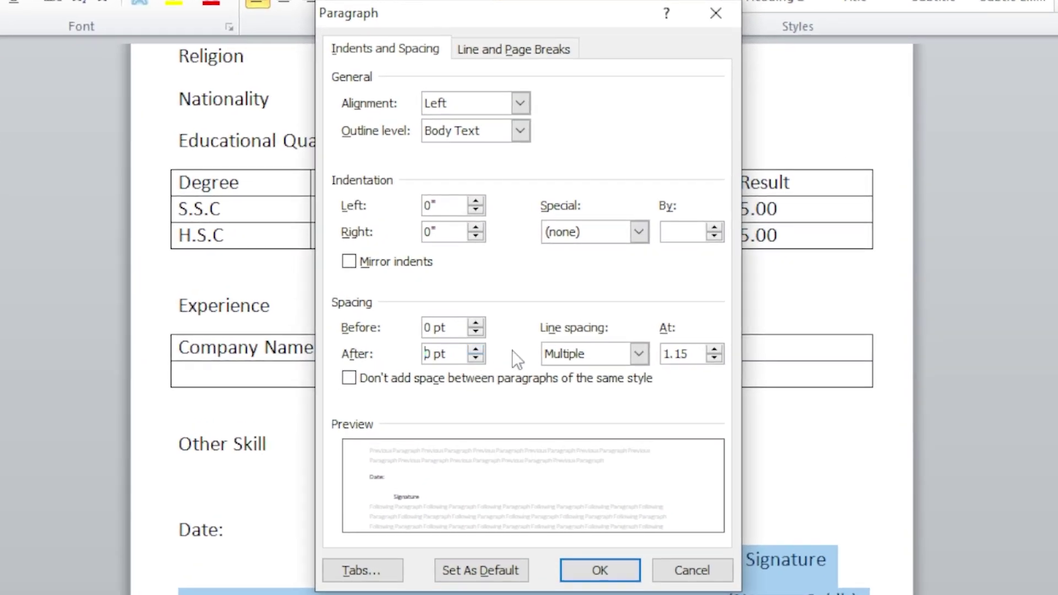
left_click(715, 357)
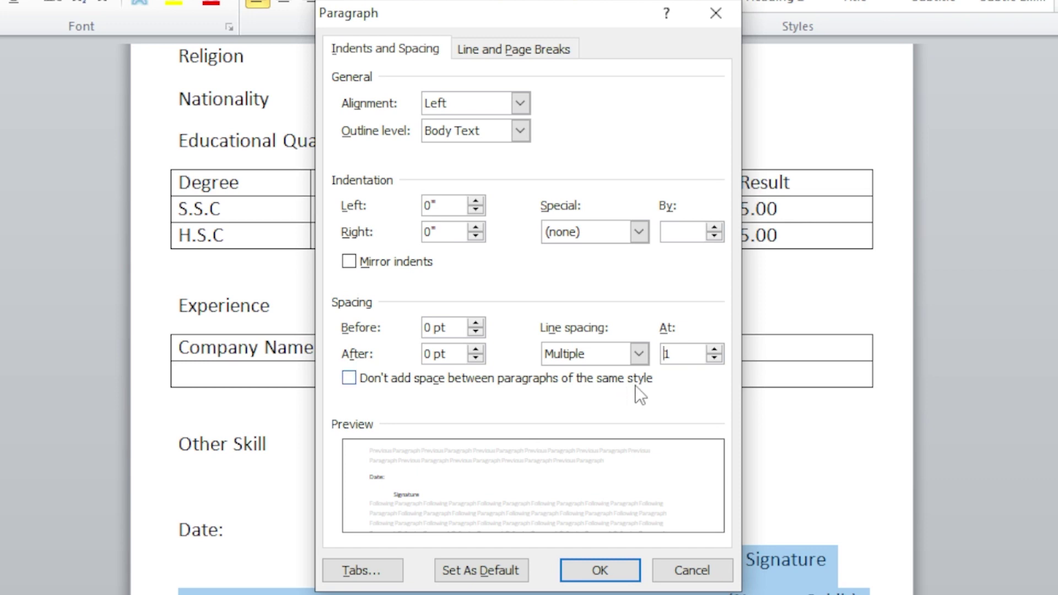
left_click(372, 379)
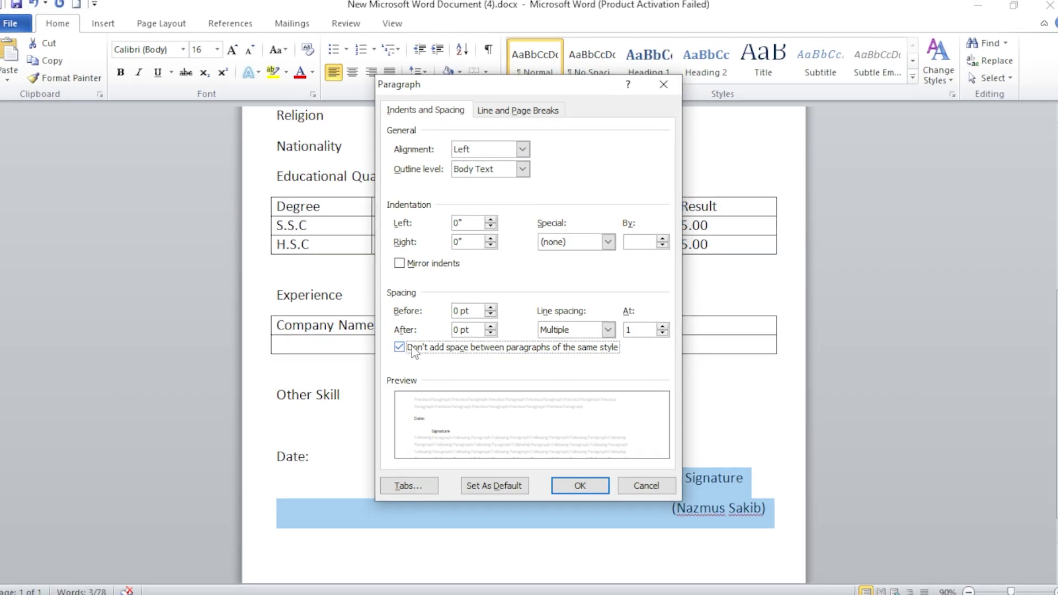
left_click(579, 480)
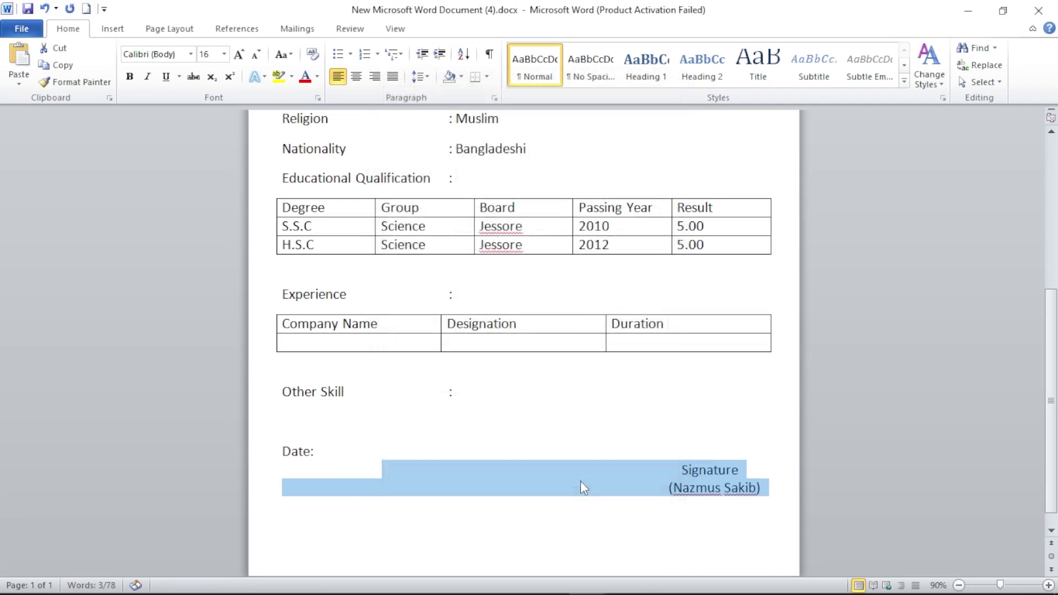
left_click(739, 501)
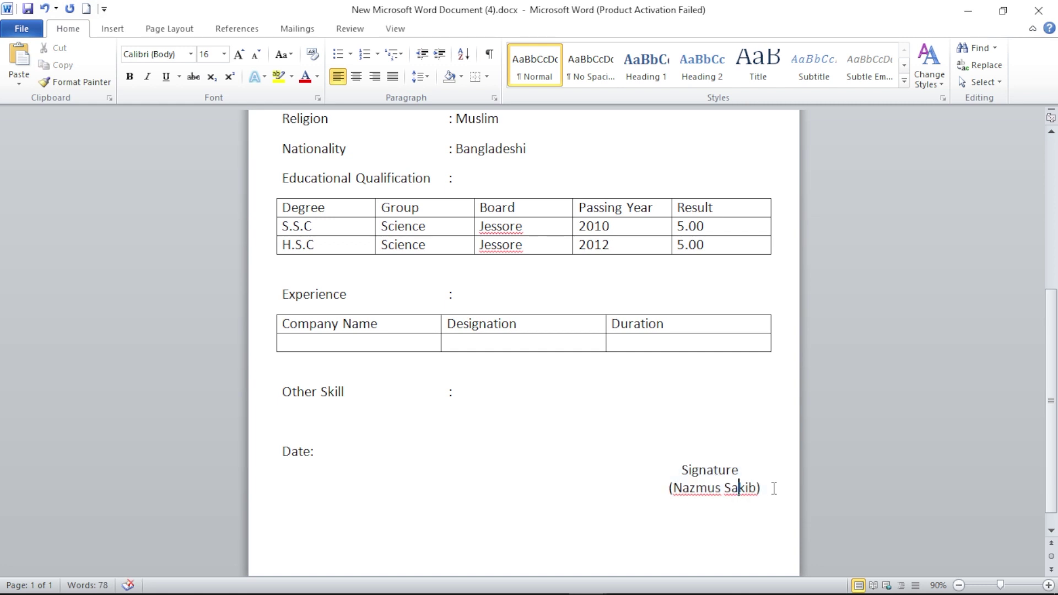
- Bold the bottom lines from Other Skill down to the signature
left_click_drag(774, 488, 277, 403)
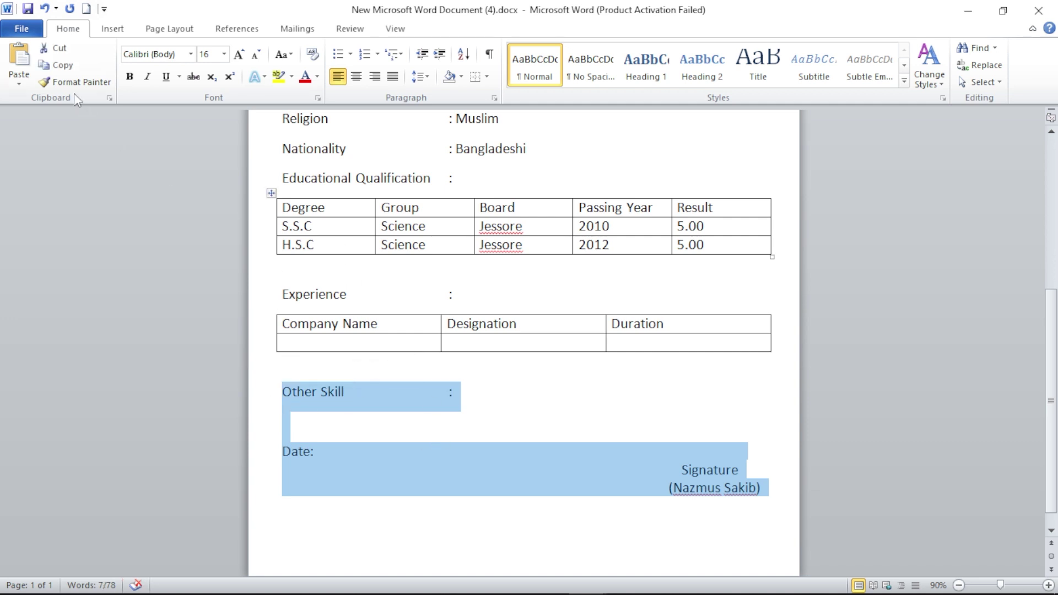
left_click(130, 77)
left_click(559, 428)
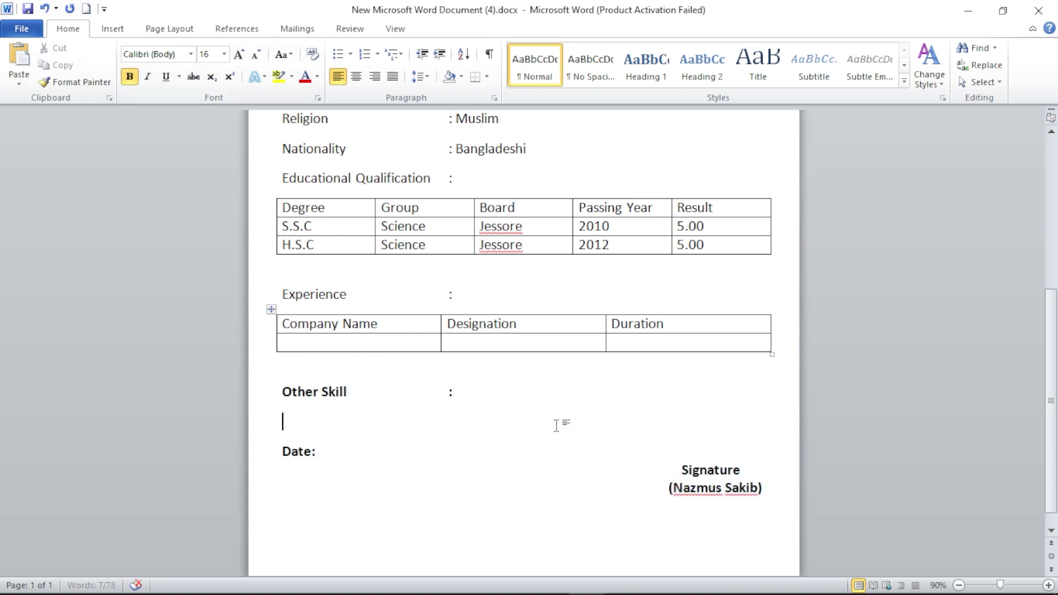
- Bold the header rows of both the education and Experience tables
left_click(279, 326)
left_click_drag(376, 332, 636, 333)
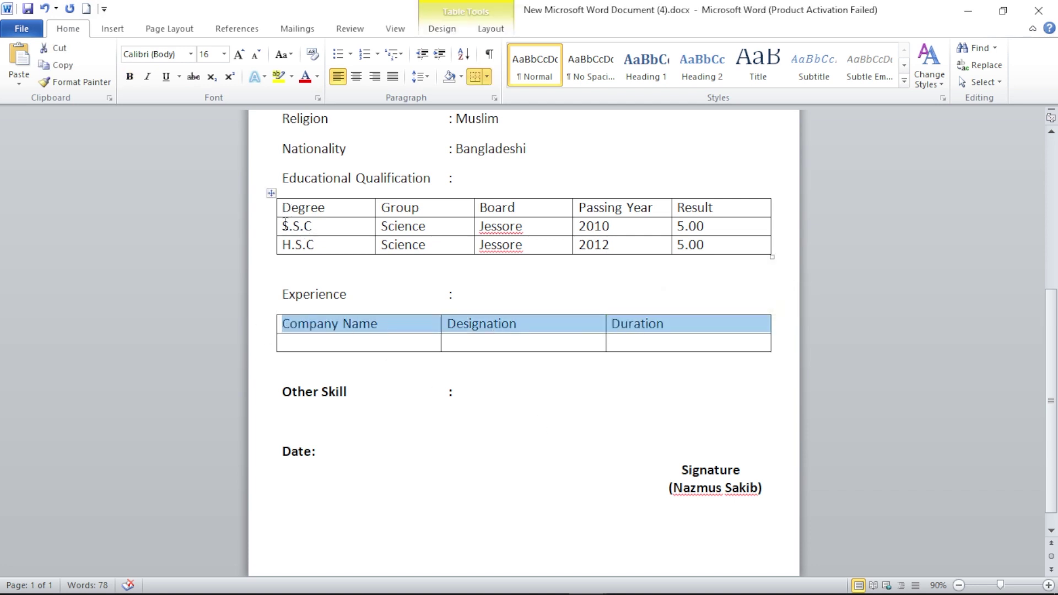
left_click_drag(275, 214, 712, 203)
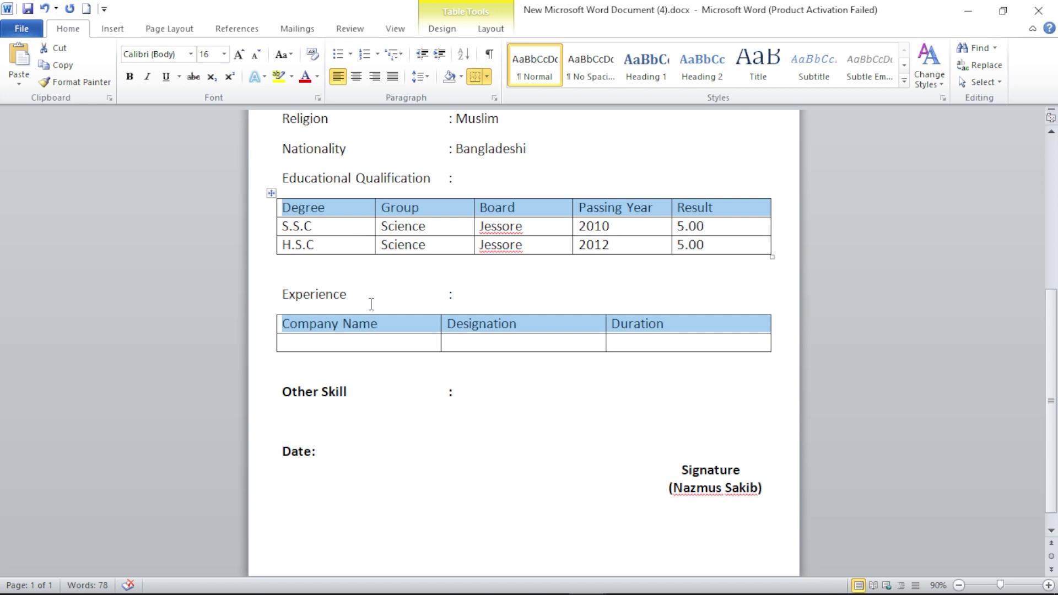
left_click(417, 300)
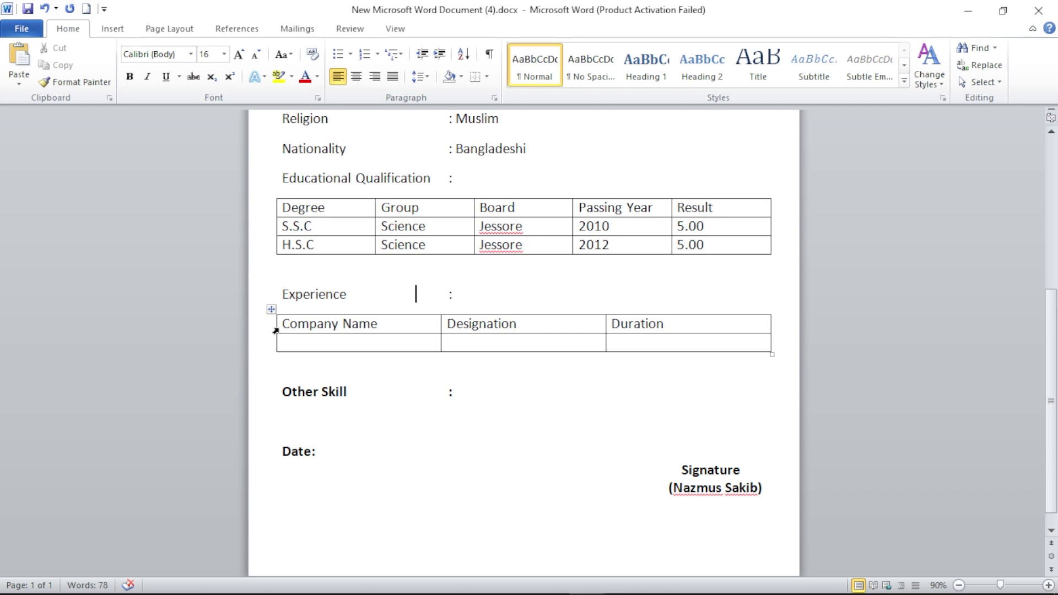
left_click(276, 331)
left_click_drag(406, 325, 664, 324)
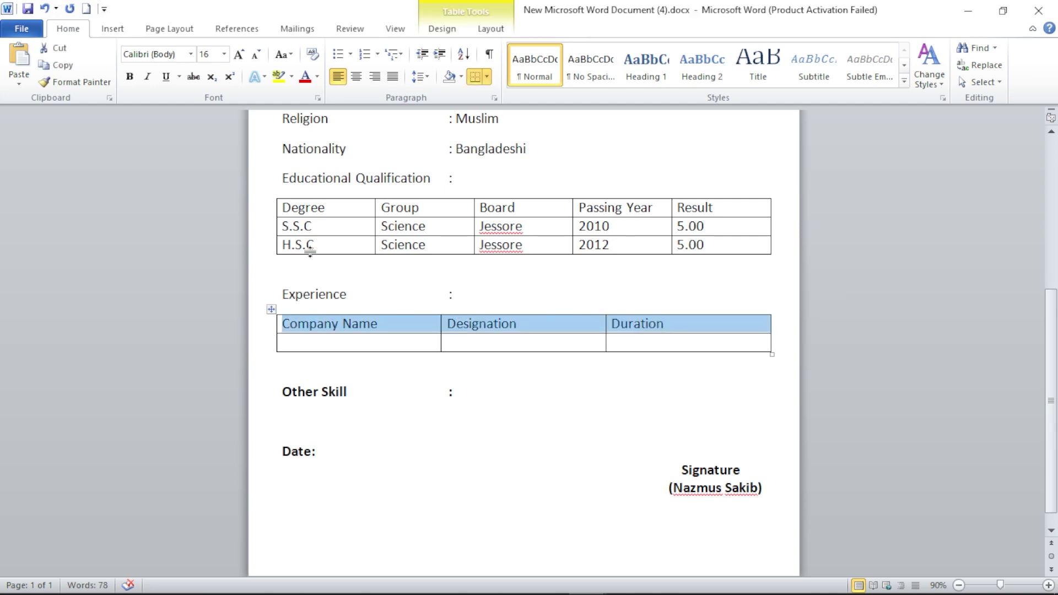
left_click_drag(276, 208, 712, 211)
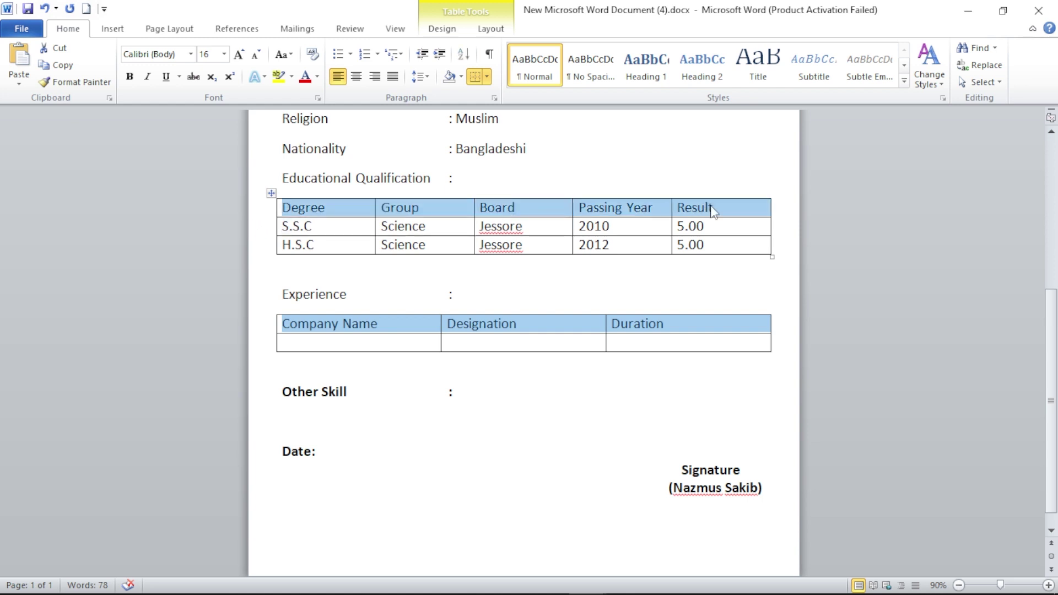
left_click(129, 77)
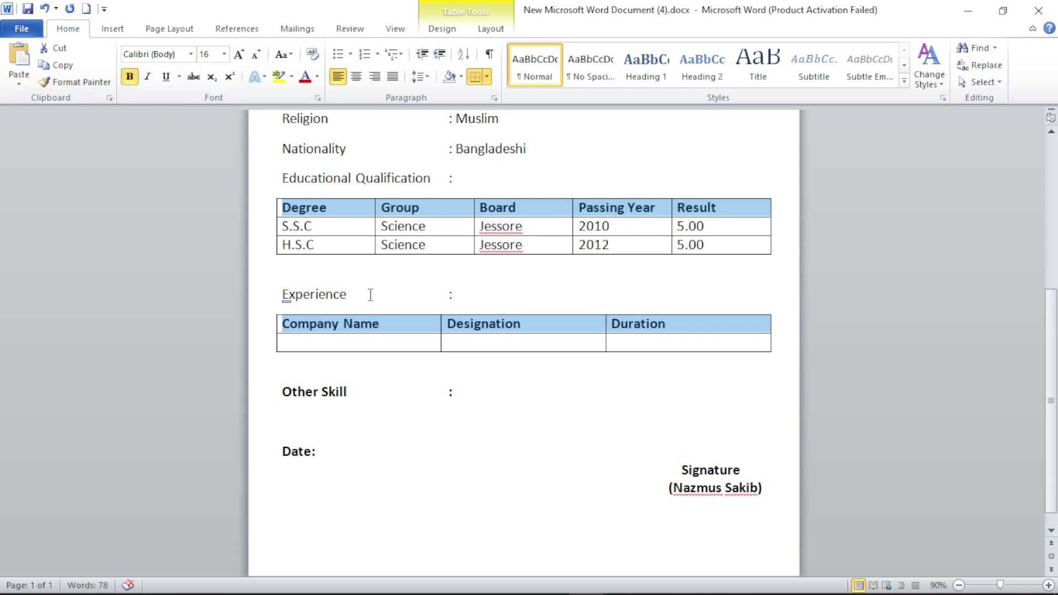
left_click(461, 290)
- Bold the Experience and Educational Qualification section headings
left_click_drag(431, 289, 284, 271)
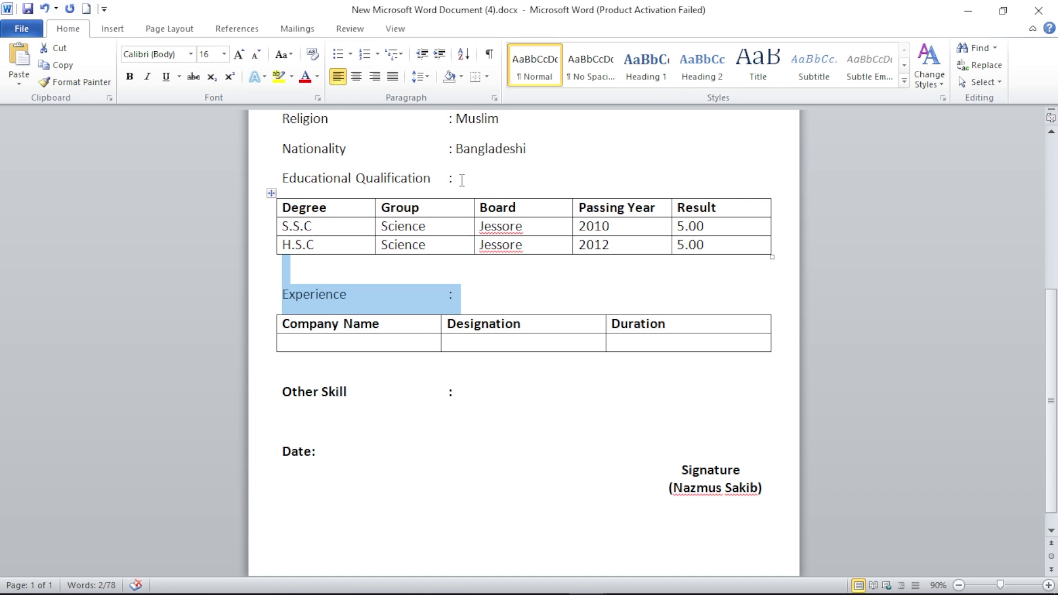
left_click_drag(462, 181, 320, 174)
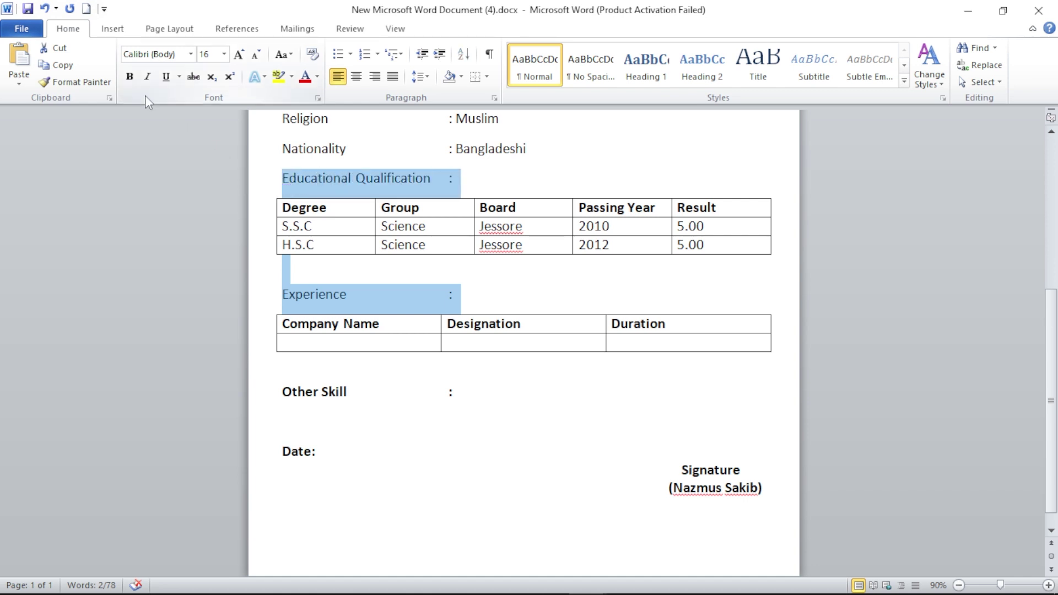
left_click(129, 76)
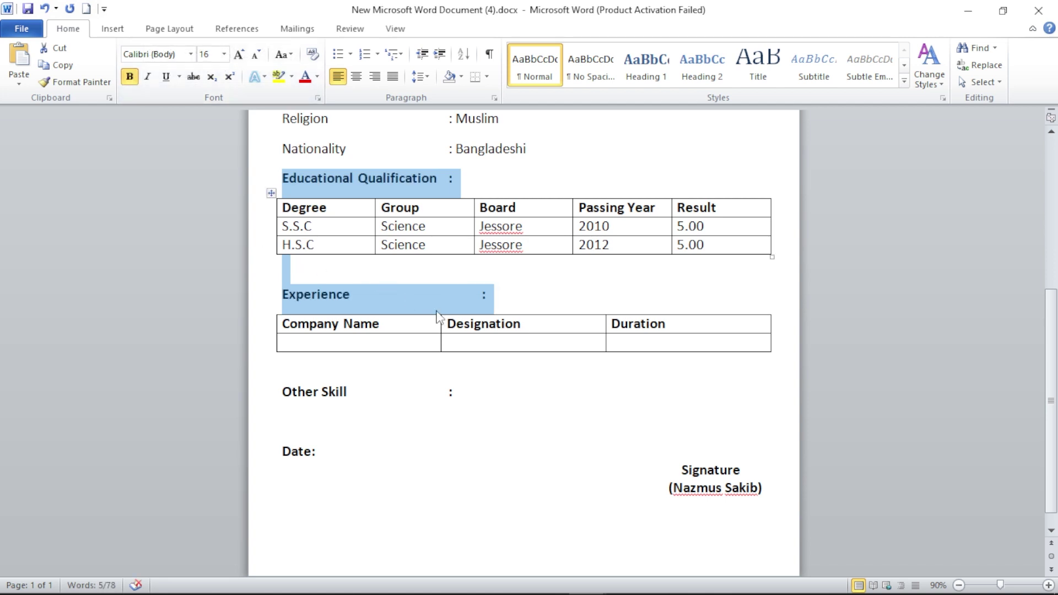
scroll(440, 322, "up", 6)
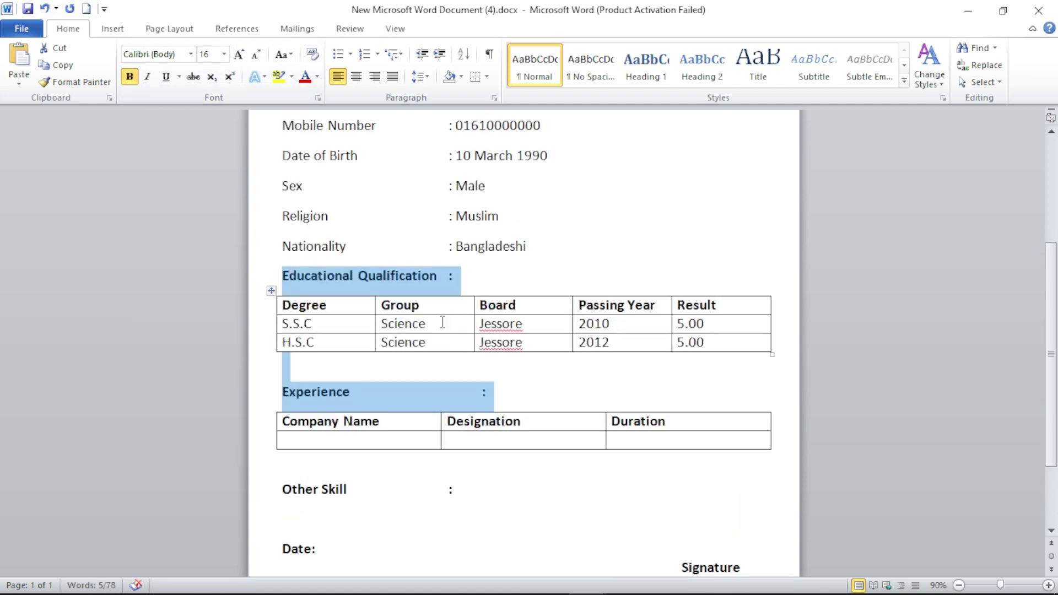
- Bold the column of detail labels from Name to Nationality using a block selection
left_click(603, 235)
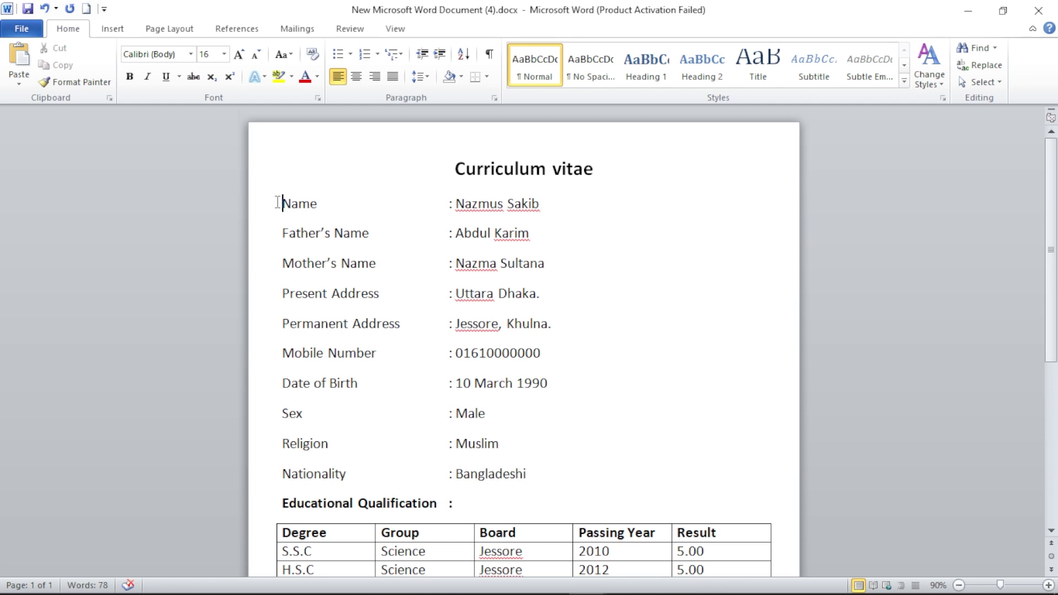
left_click(275, 202)
left_click_drag(266, 208, 453, 478)
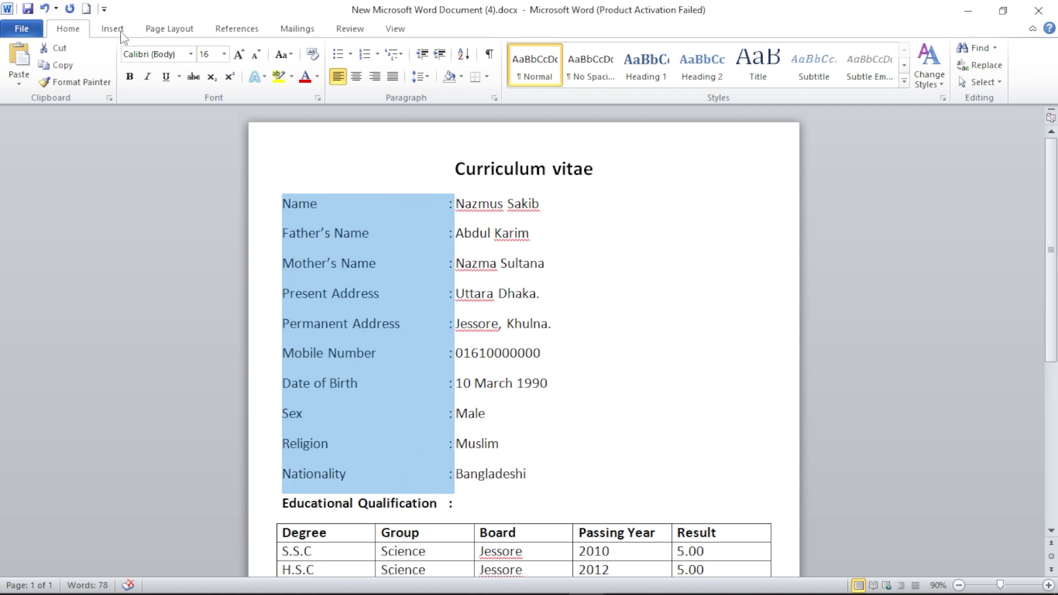
left_click(127, 78)
left_click(691, 243)
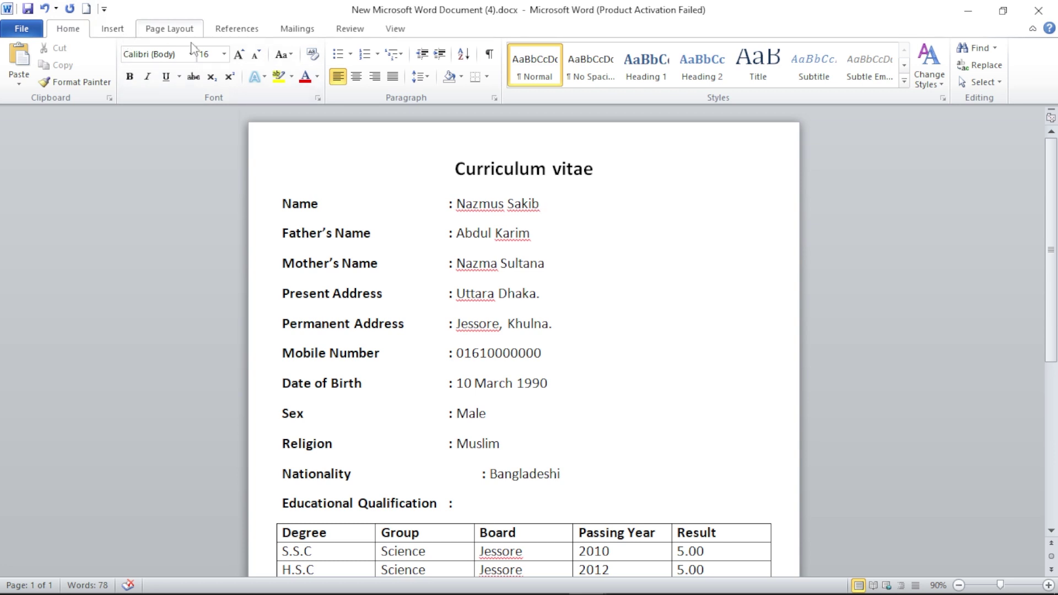
- Insert the Desktop picture Untitled design.png into the CV
left_click(113, 28)
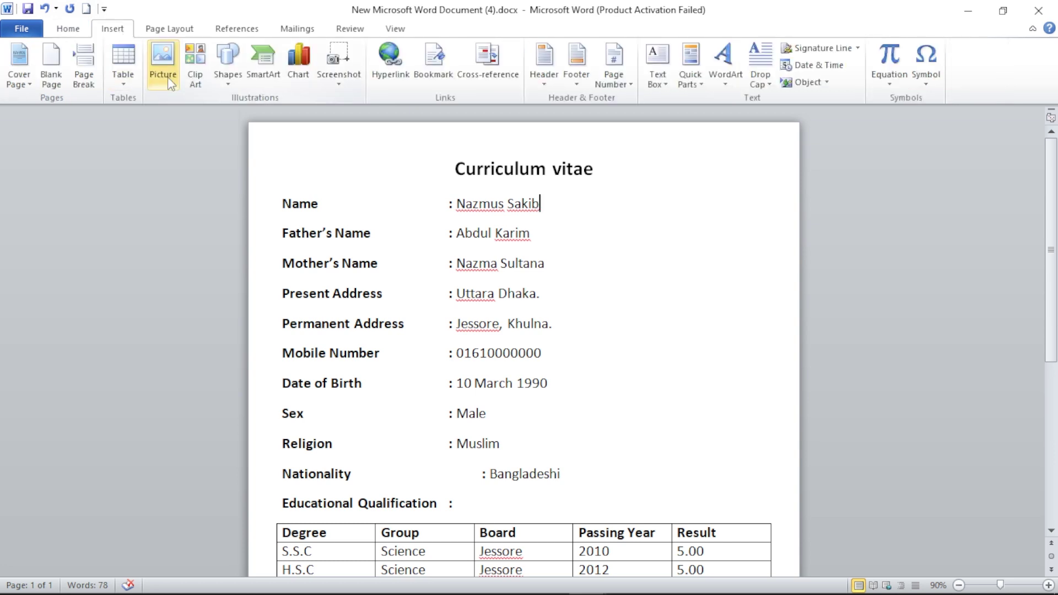
left_click(160, 82)
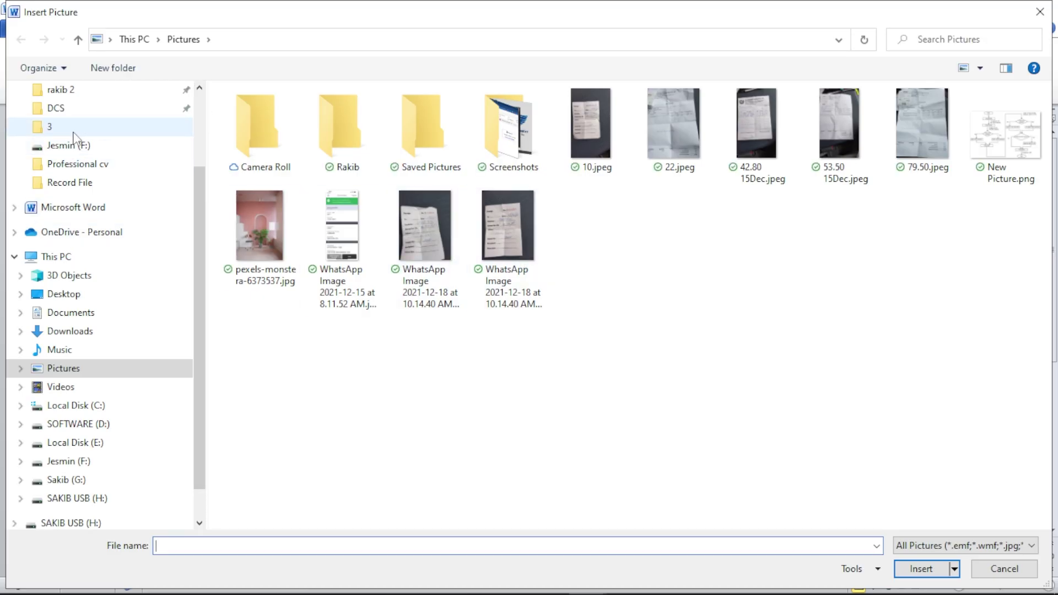
left_click(78, 295)
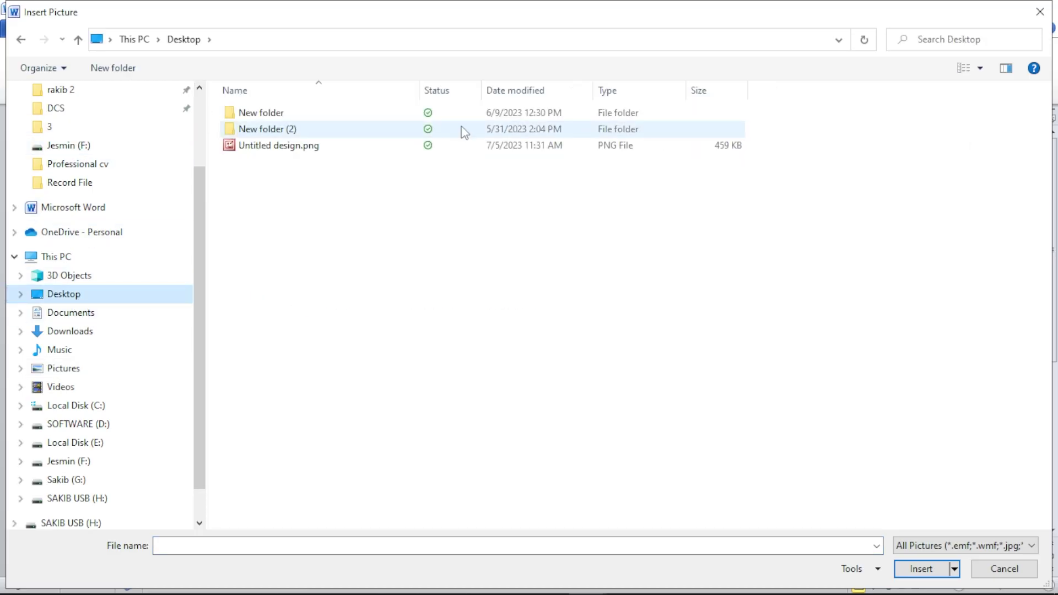
double_click(329, 145)
scroll(580, 284, "down", 4)
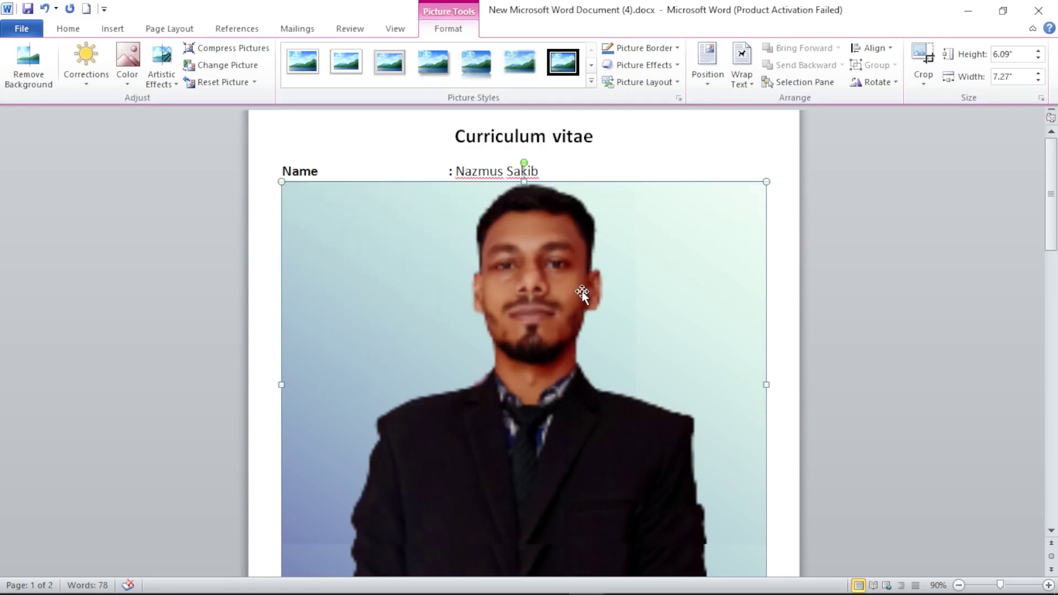
- Shrink the photo to about 2.94 × 3.51 inches, place it in front of text, and start cropping
scroll(673, 460, "up", 2)
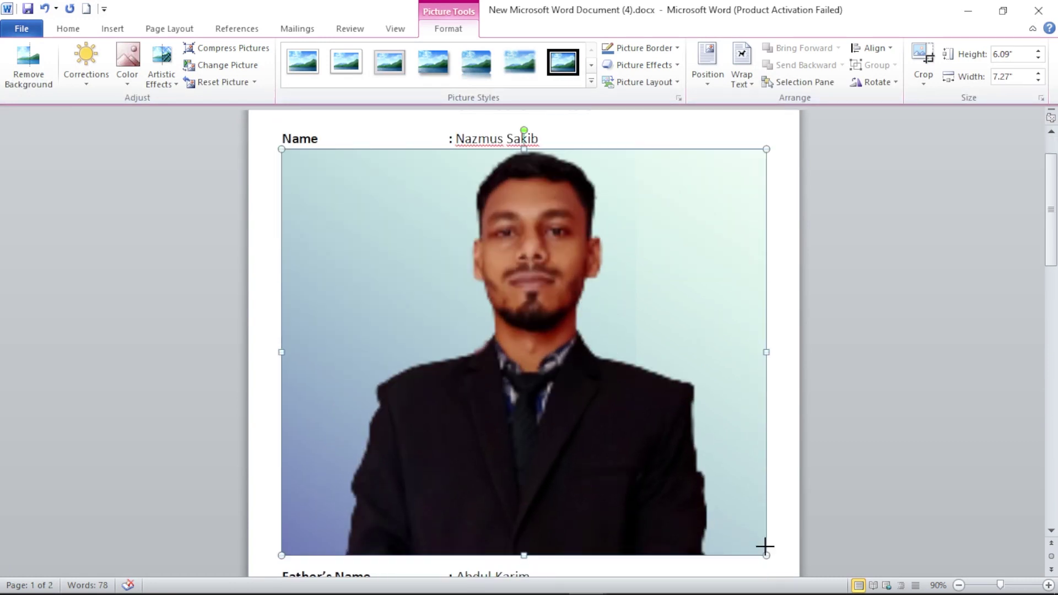
left_click_drag(764, 554, 516, 333)
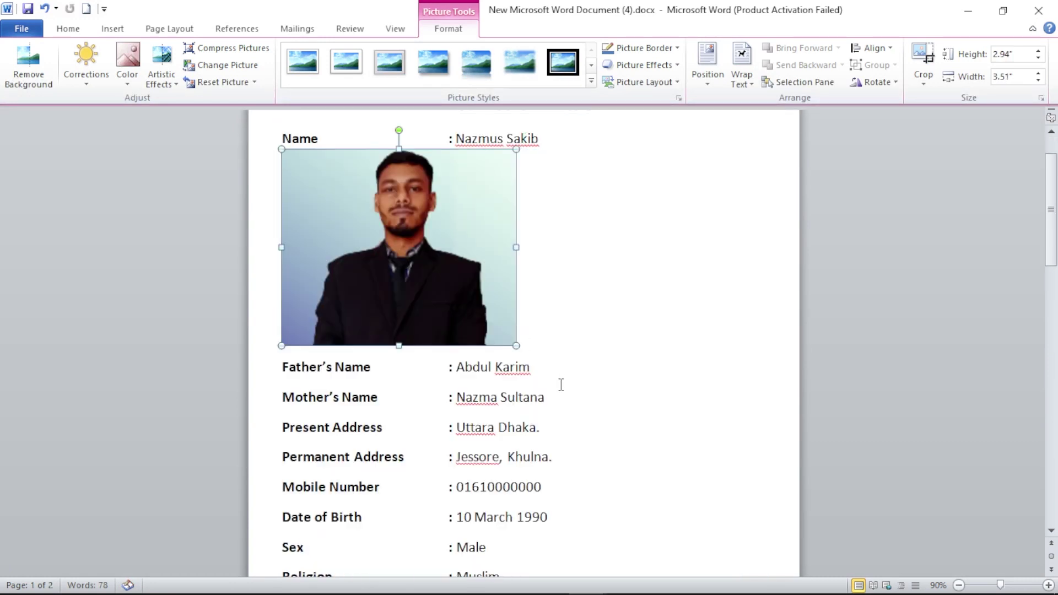
scroll(557, 385, "up", 2)
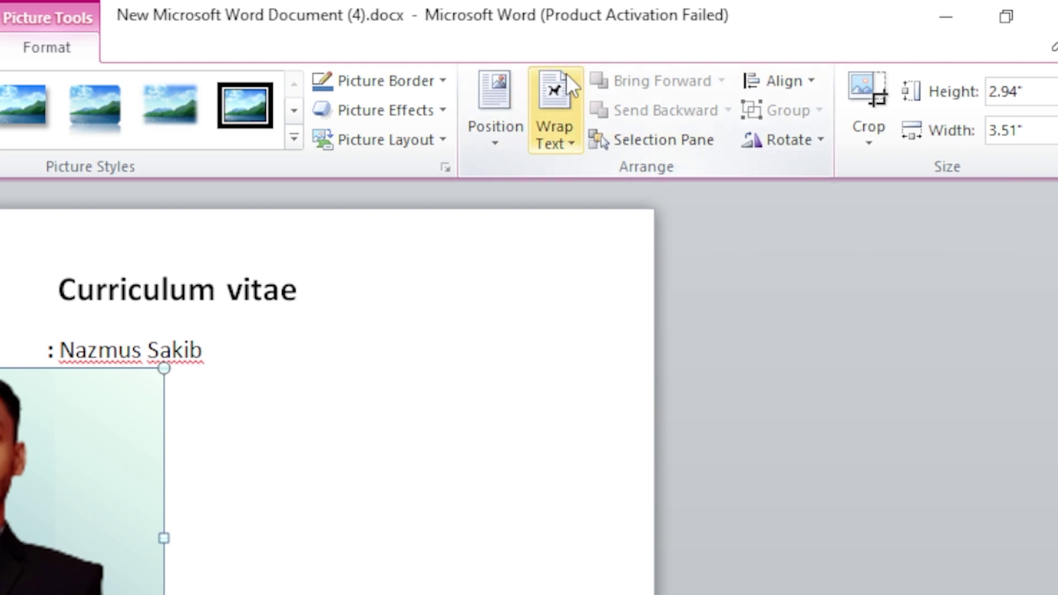
left_click(547, 120)
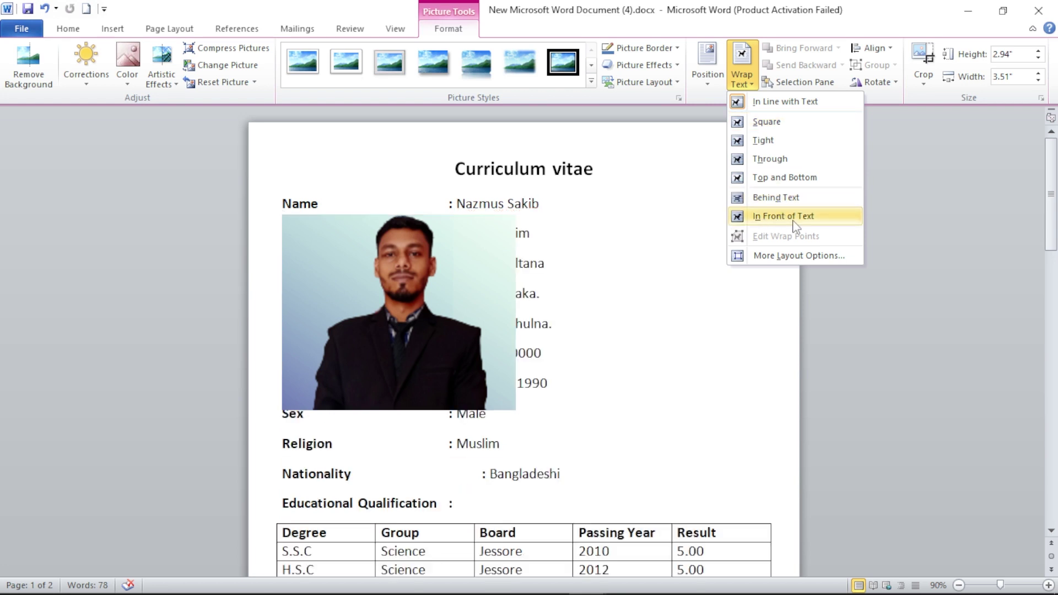
left_click(789, 216)
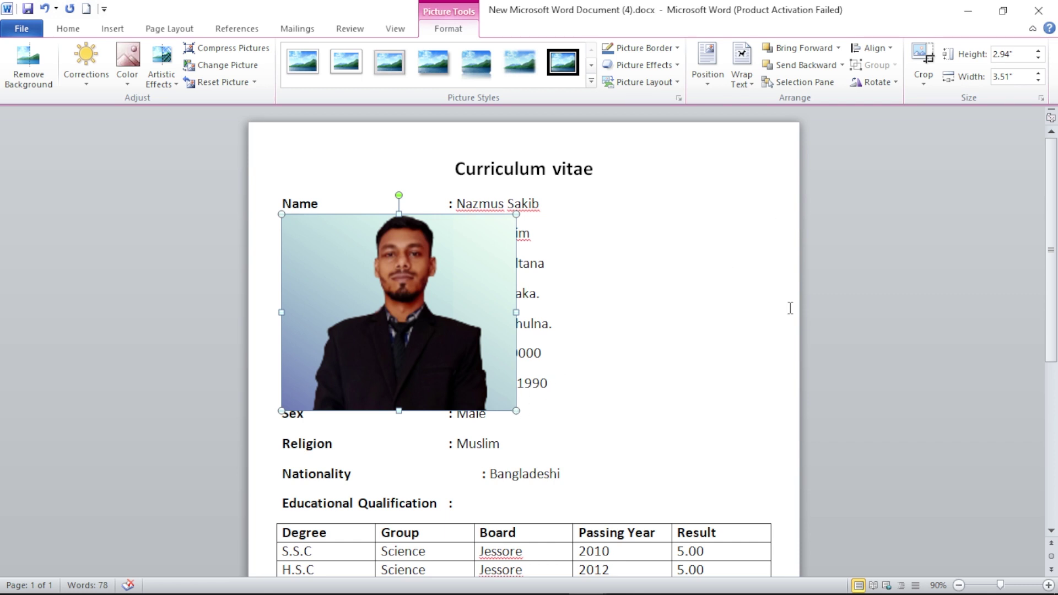
left_click(928, 65)
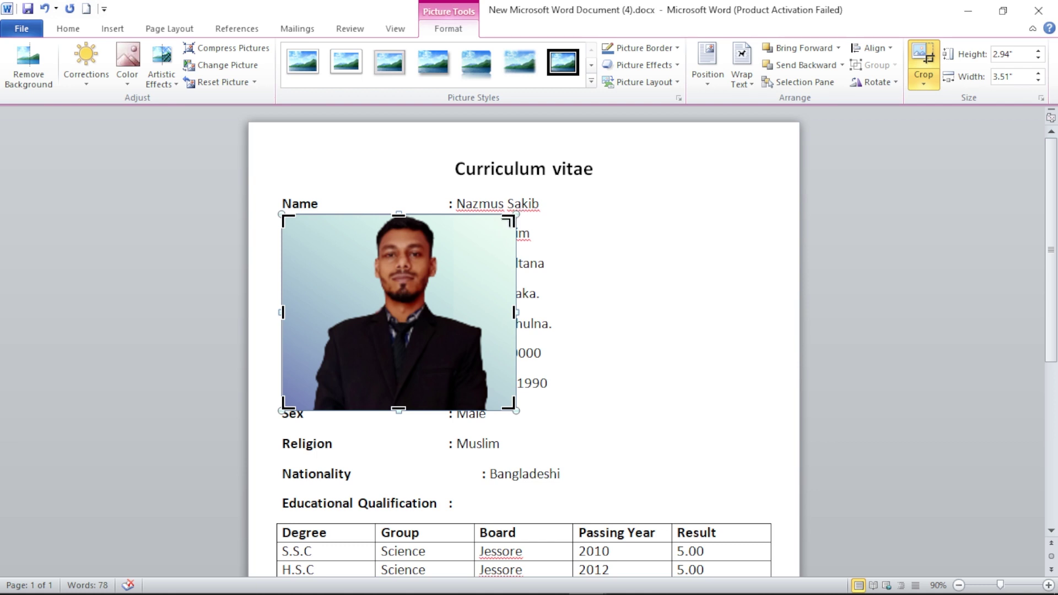
- Crop the photo's right, left and bottom edges to a 2.37 × 2.41 inch portrait
left_click_drag(509, 221, 483, 215)
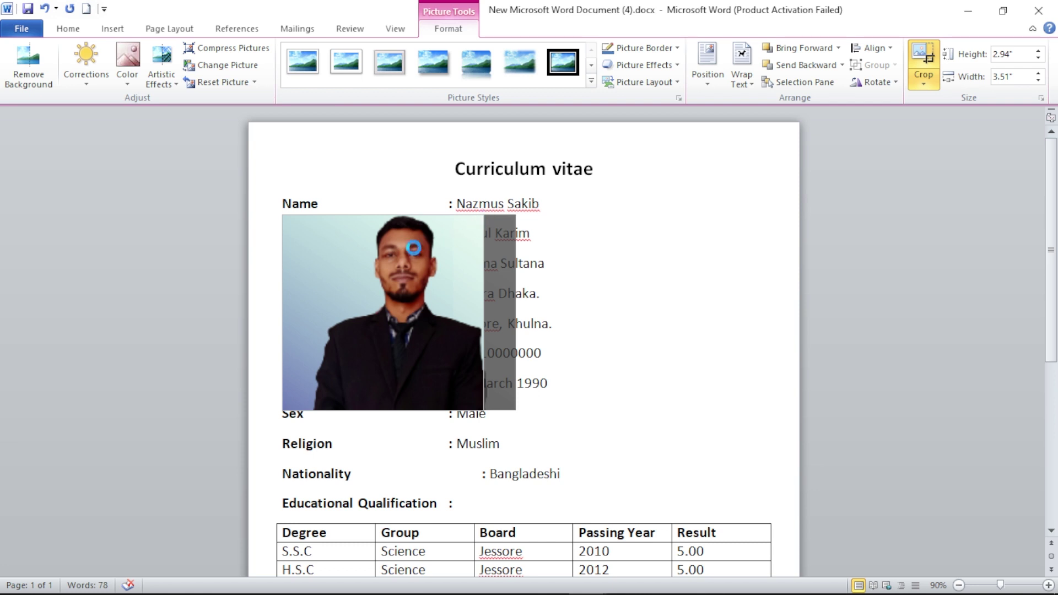
left_click_drag(283, 216, 323, 215)
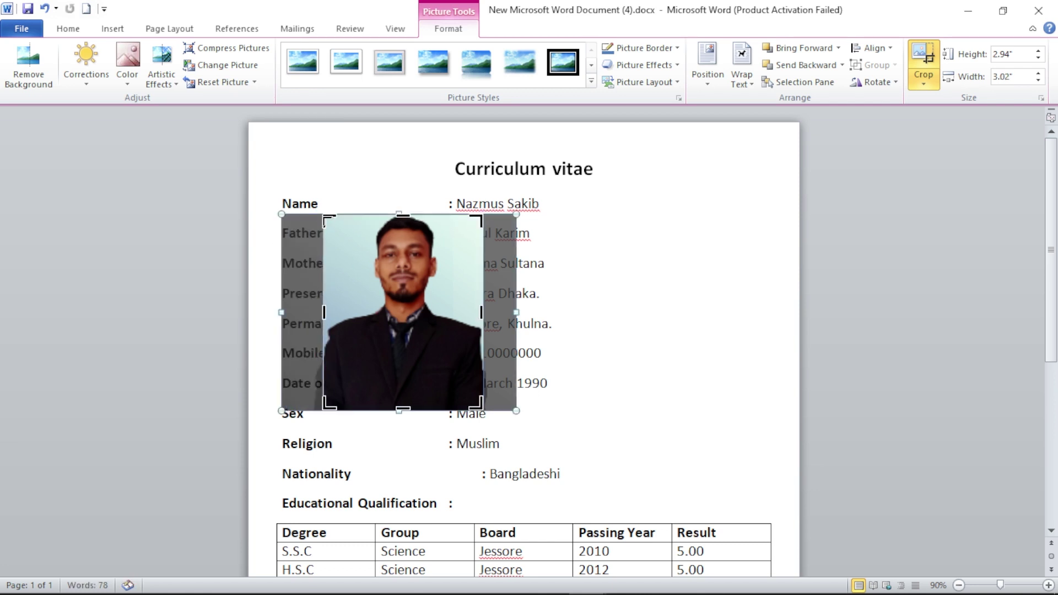
left_click_drag(401, 399, 403, 372)
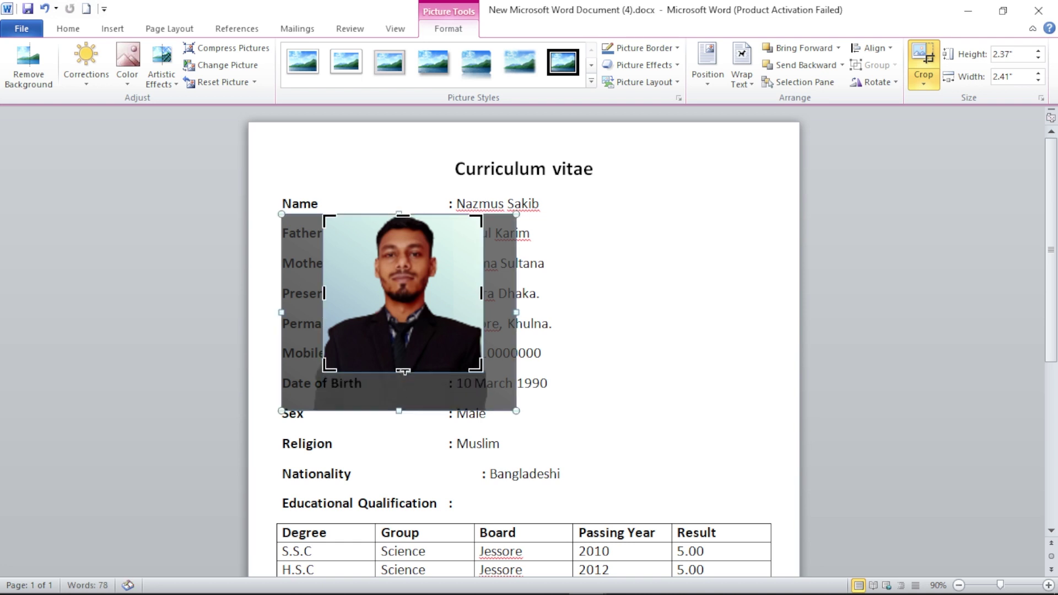
left_click(412, 322)
- Move the cropped photo to the page's top right beside the personal details
left_click(412, 331)
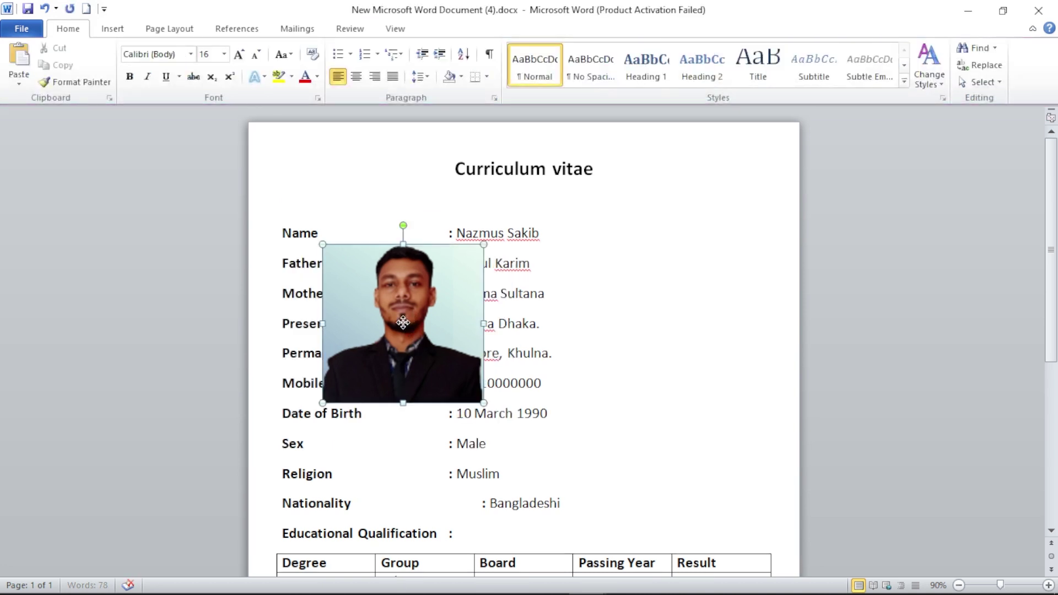
left_click_drag(412, 317, 698, 305)
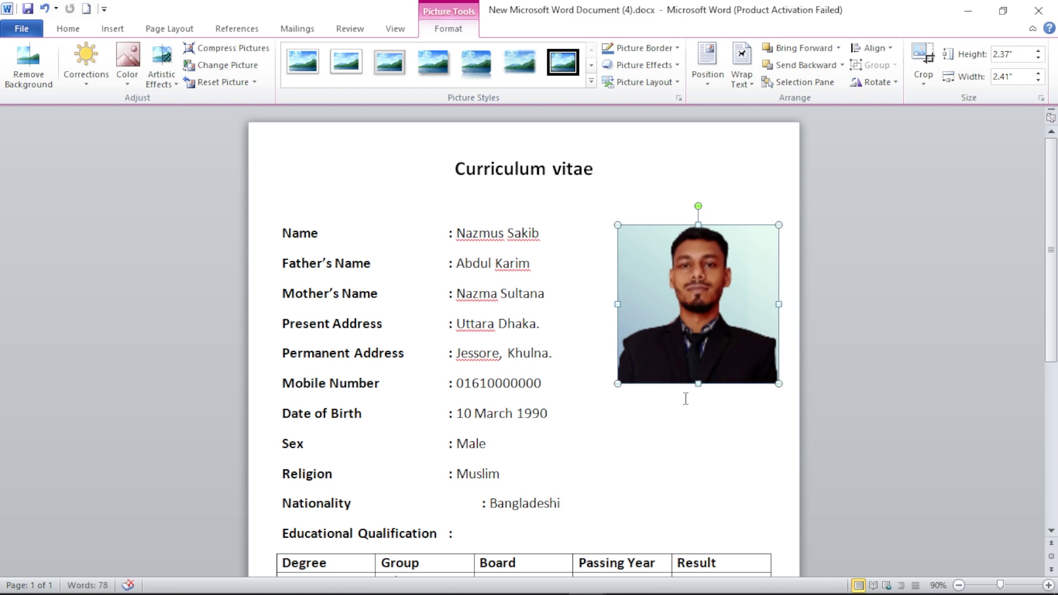
scroll(685, 398, "down", 3)
scroll(685, 398, "up", 3)
scroll(683, 398, "down", 4)
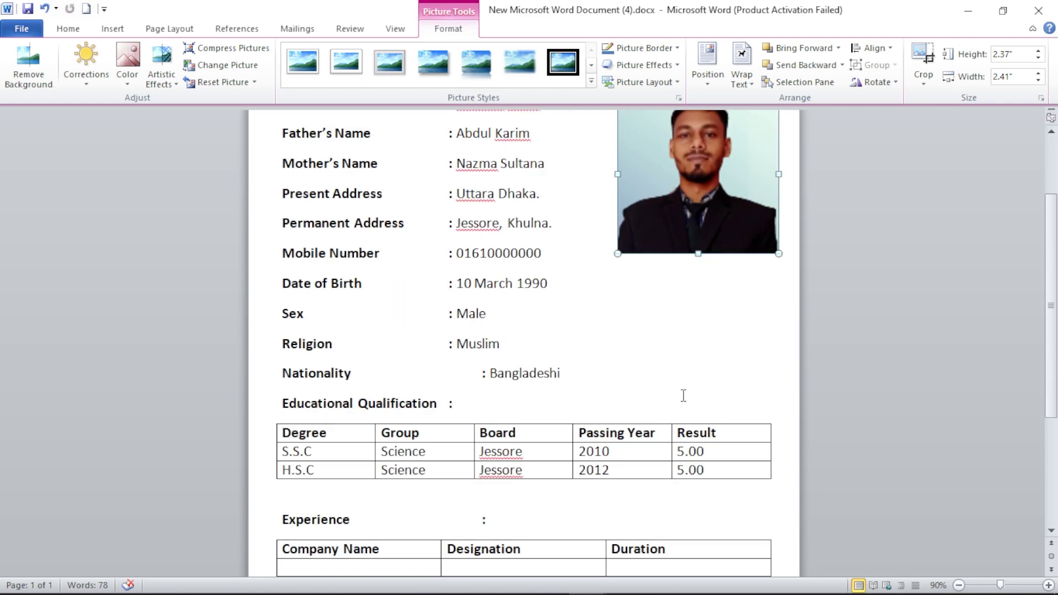
left_click(709, 369)
scroll(709, 369, "up", 4)
scroll(683, 378, "down", 1)
scroll(684, 378, "down", 6)
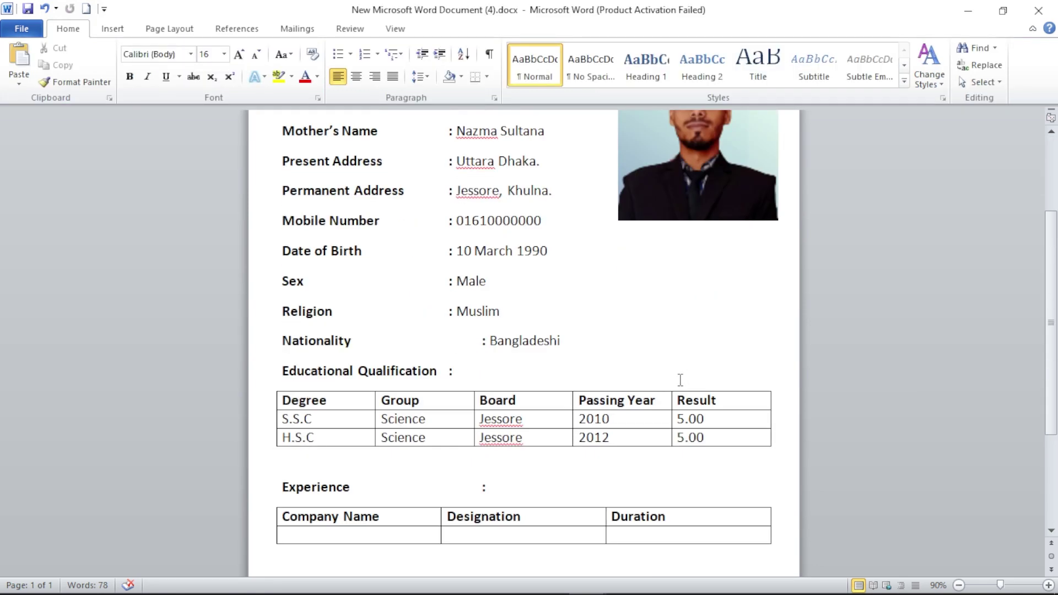
- Remove the extra tab so the Nationality colon lines up with the others
left_click(470, 280)
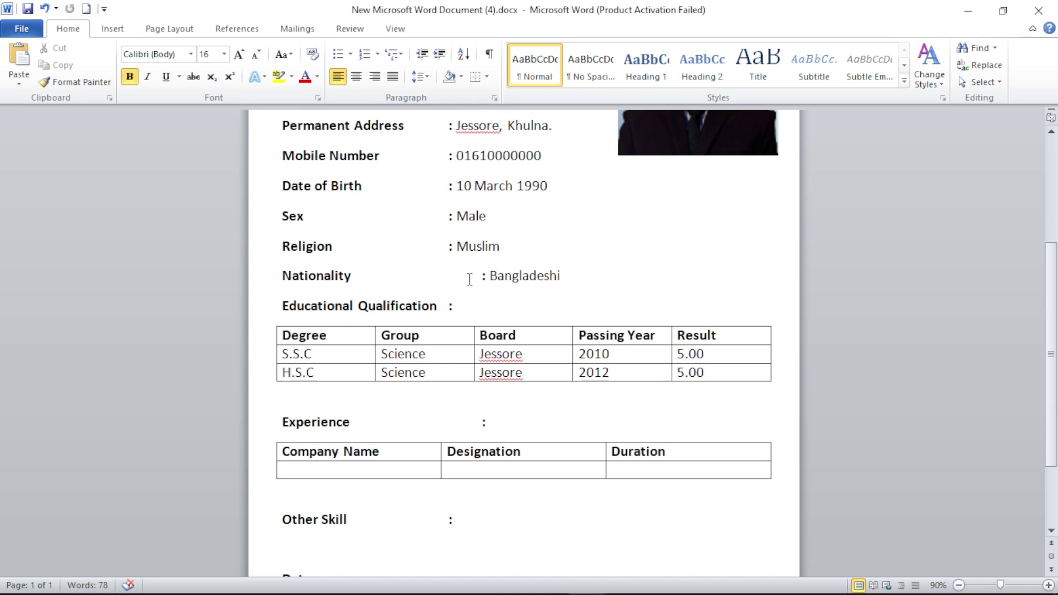
key("BackSpace")
scroll(533, 301, "up", 4)
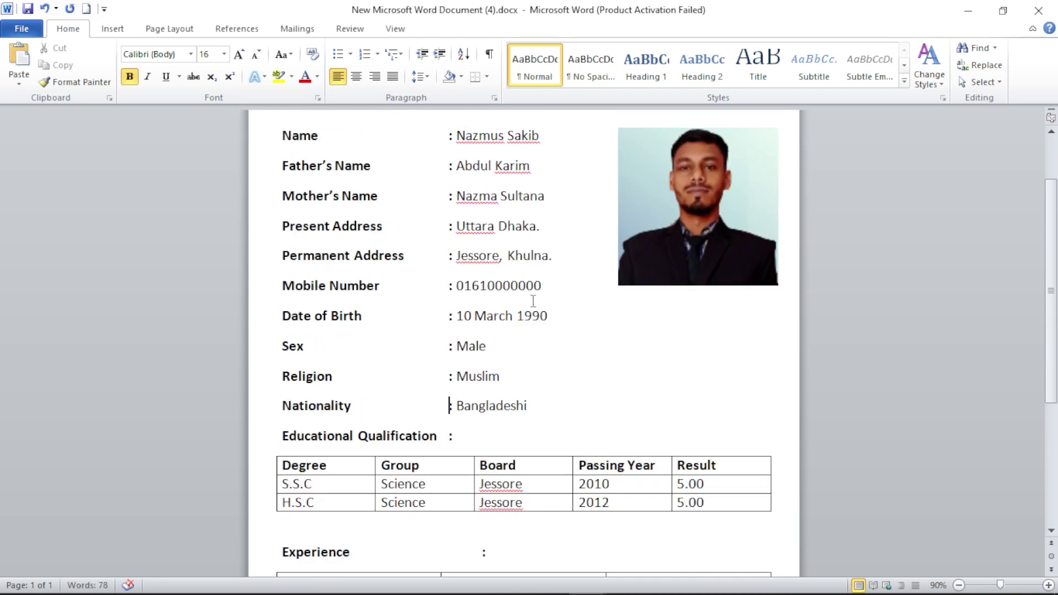
scroll(533, 301, "up", 1)
scroll(534, 301, "down", 5)
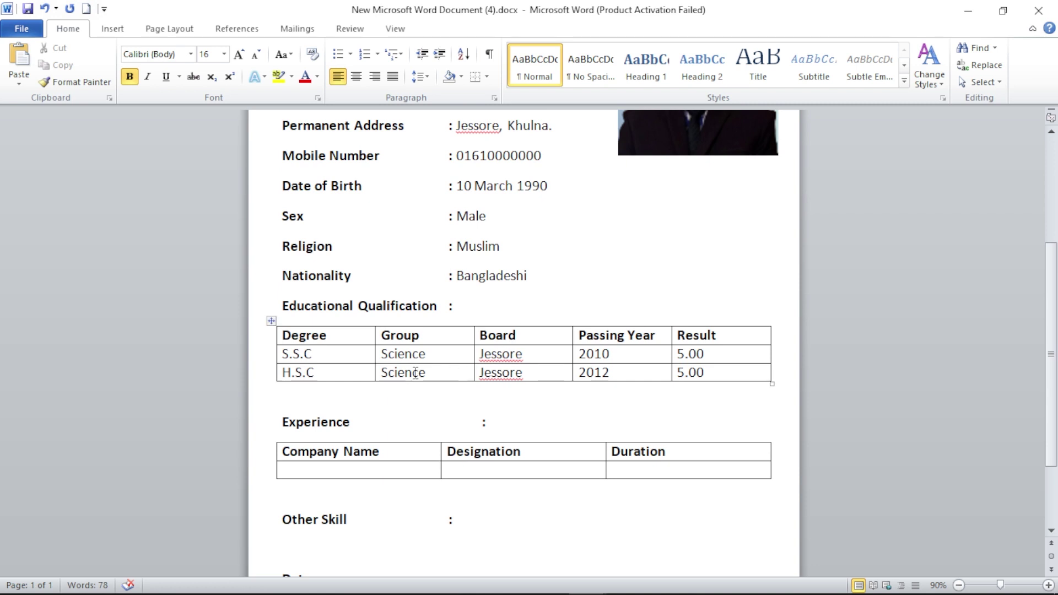
- Check the other open reference document, then minimize it to return to the CV
mouse_move(540, 592)
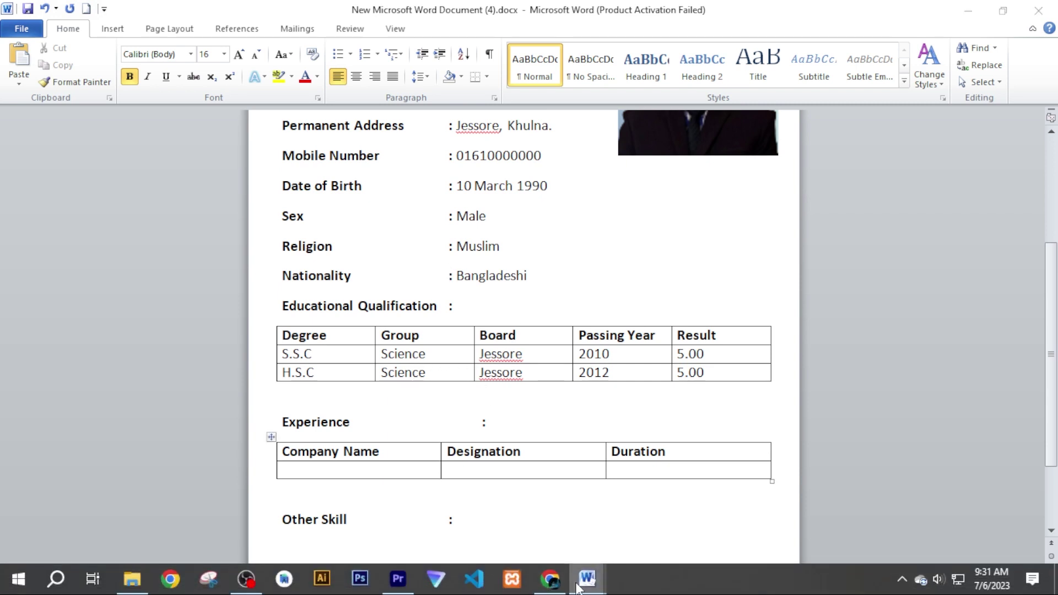
mouse_move(586, 578)
left_click(689, 544)
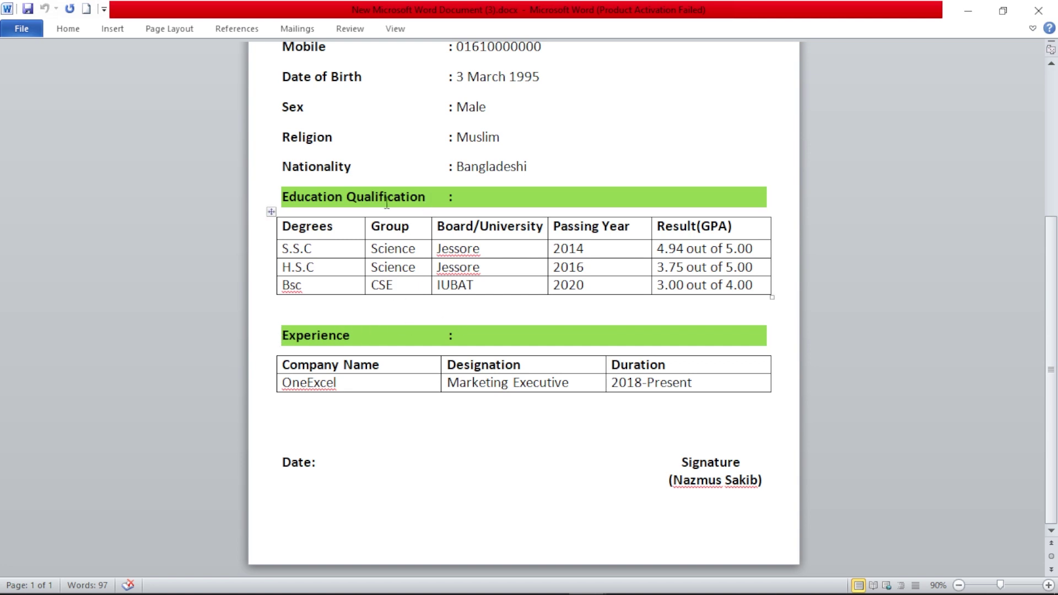
left_click(968, 10)
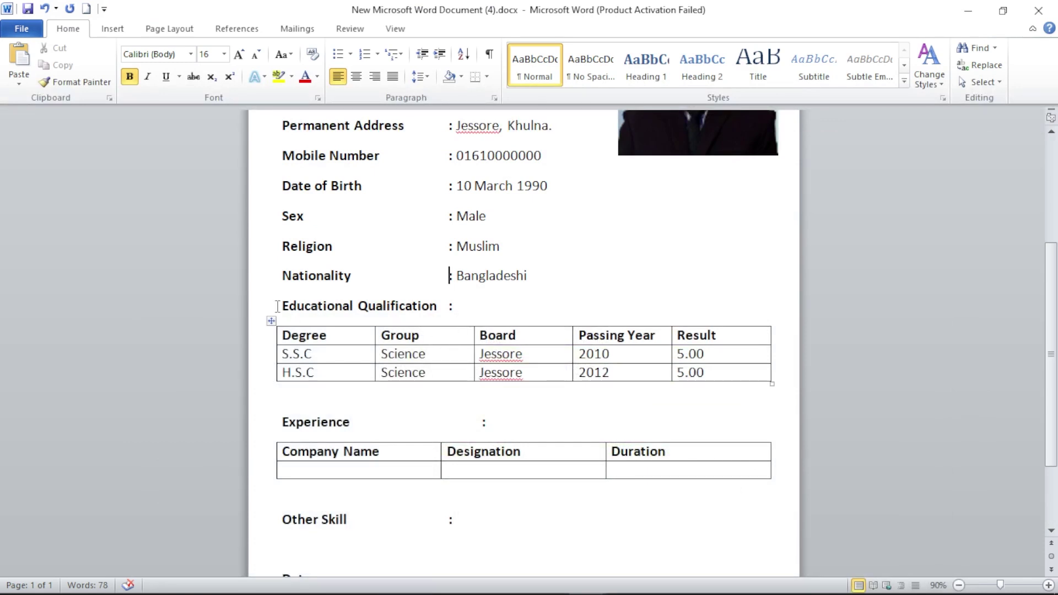
- Select the Educational Qualification and Experience heading lines together
left_click_drag(279, 306, 469, 306)
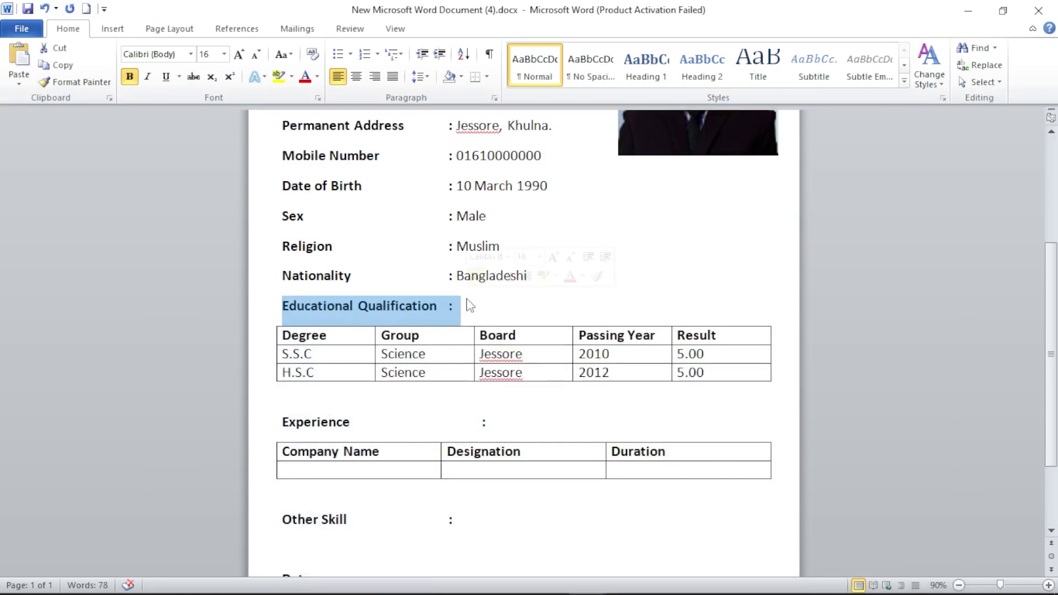
left_click(276, 422, "ctrl")
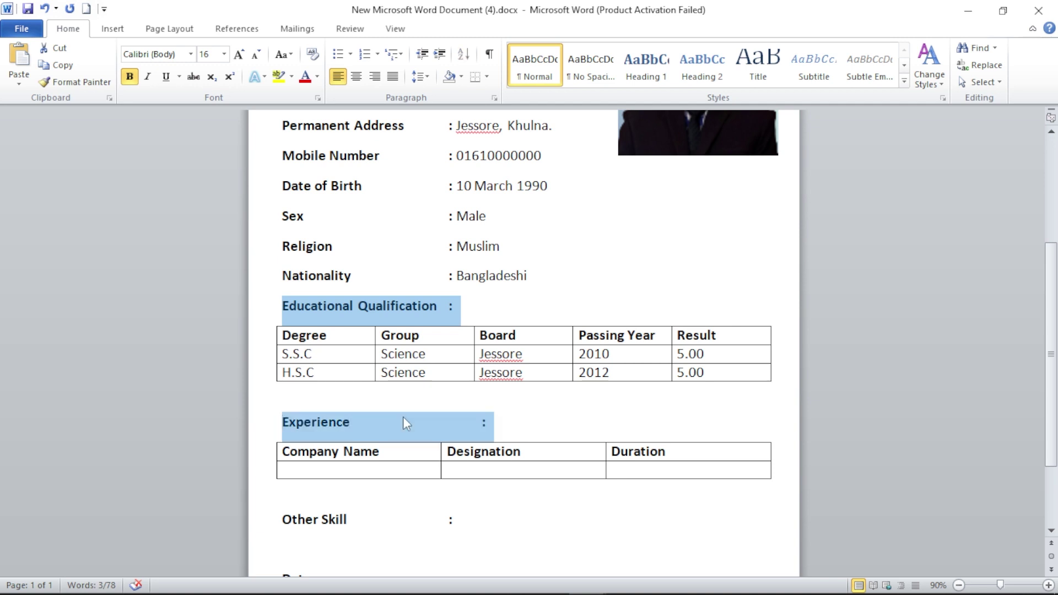
left_click(522, 286)
key("ctrl+a")
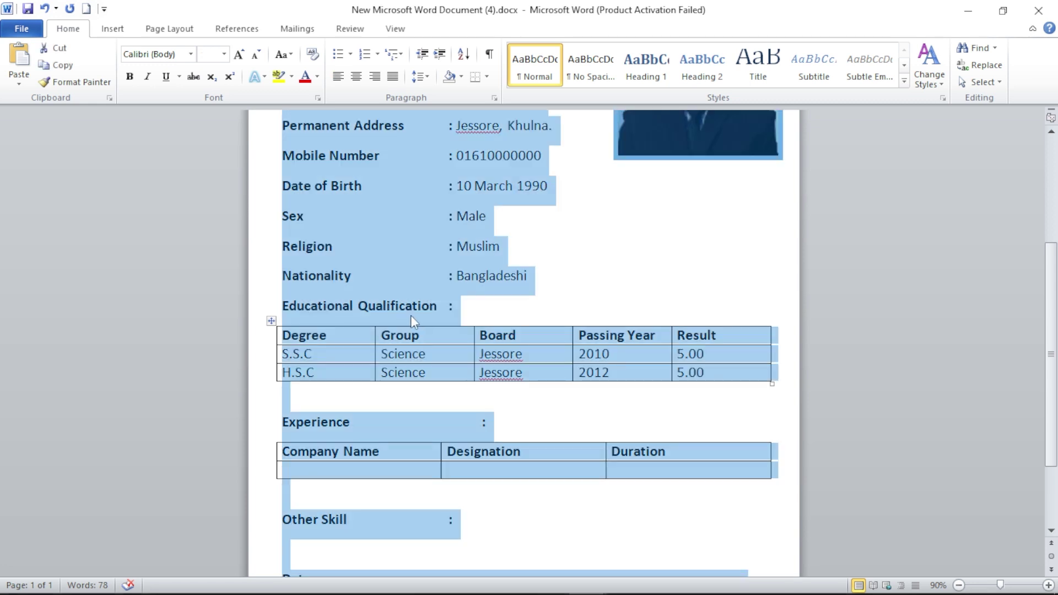
left_click(544, 306)
left_click_drag(281, 306, 466, 307)
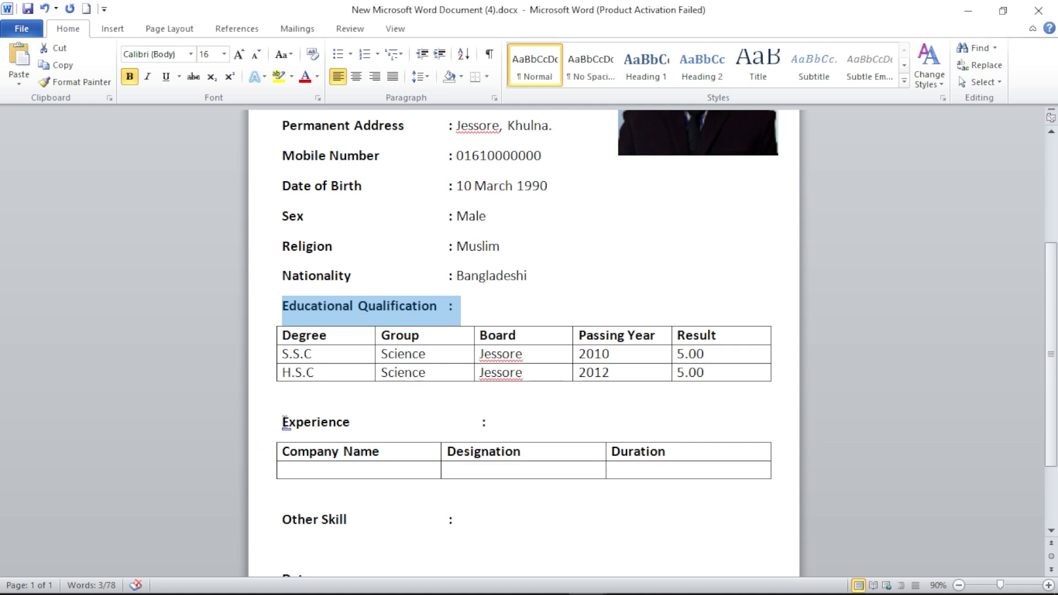
left_click_drag(284, 422, 506, 424)
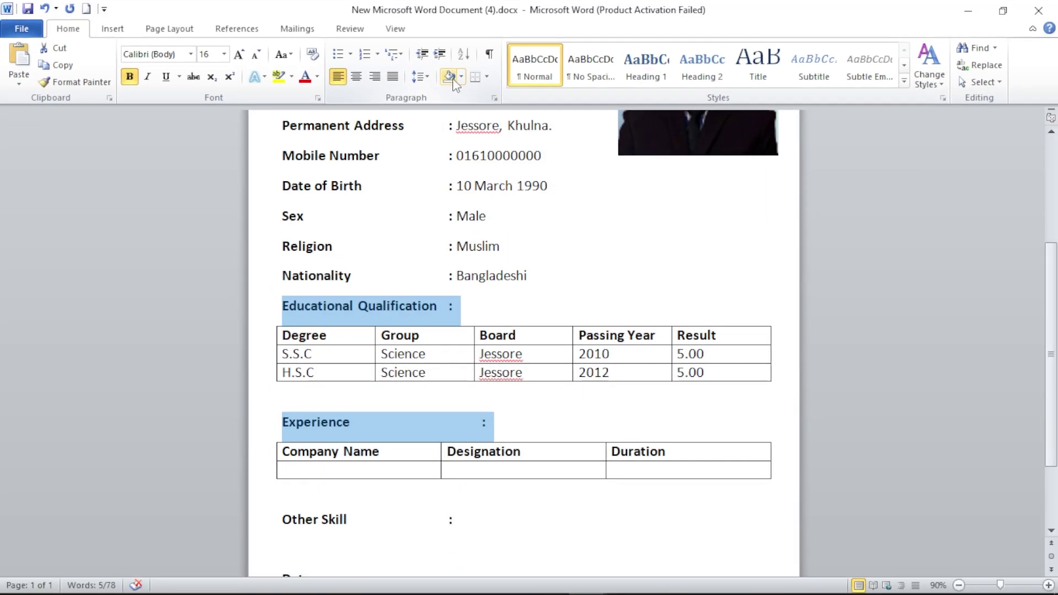
- Apply Light Green shading to both headings and scroll the page to check the bands
left_click(460, 76)
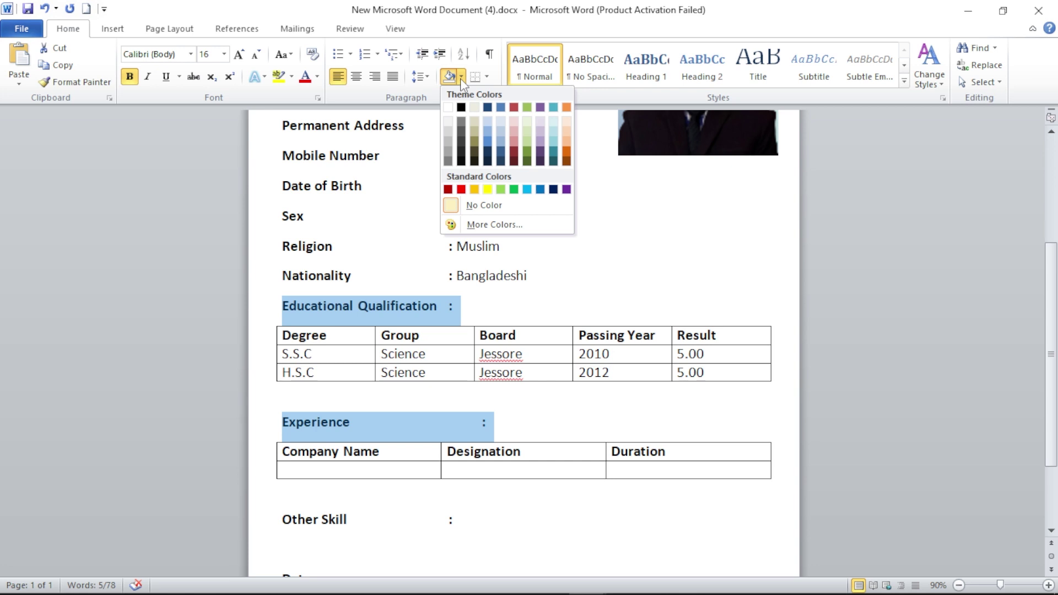
left_click(505, 189)
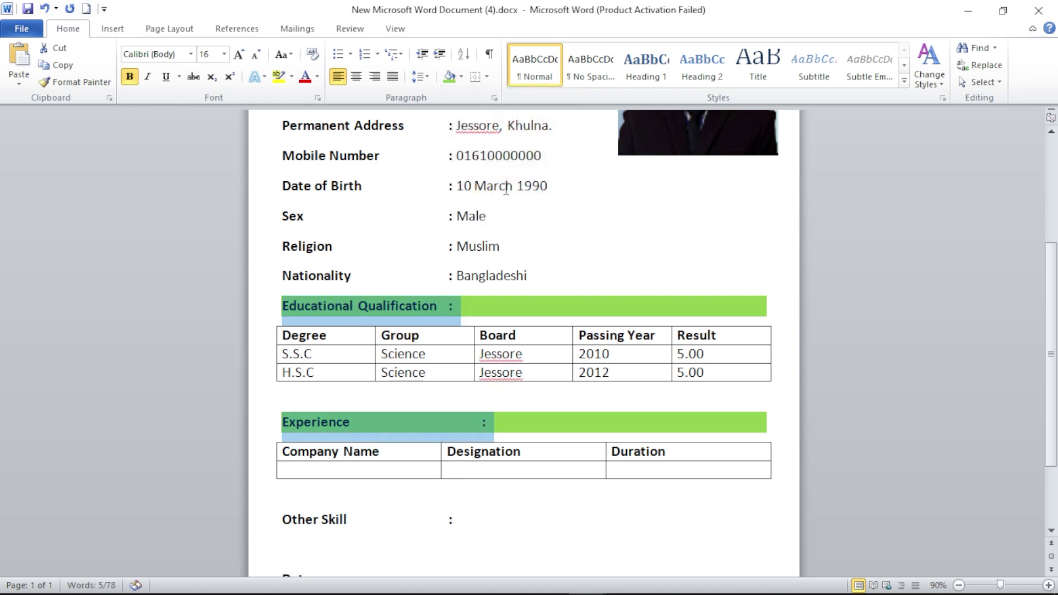
left_click(598, 225)
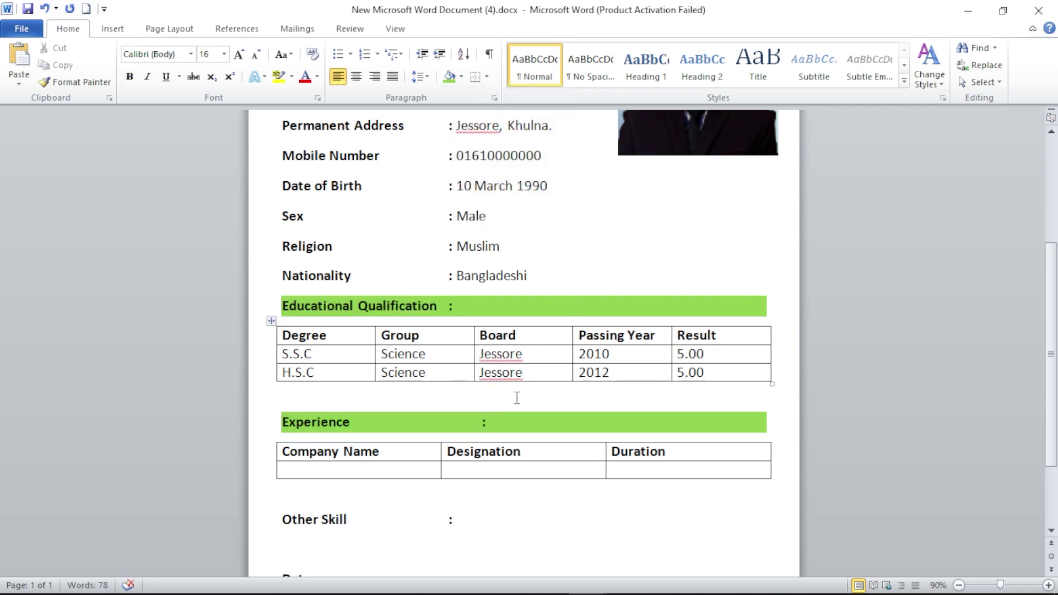
scroll(517, 396, "up", 5)
scroll(517, 396, "down", 1, "ctrl")
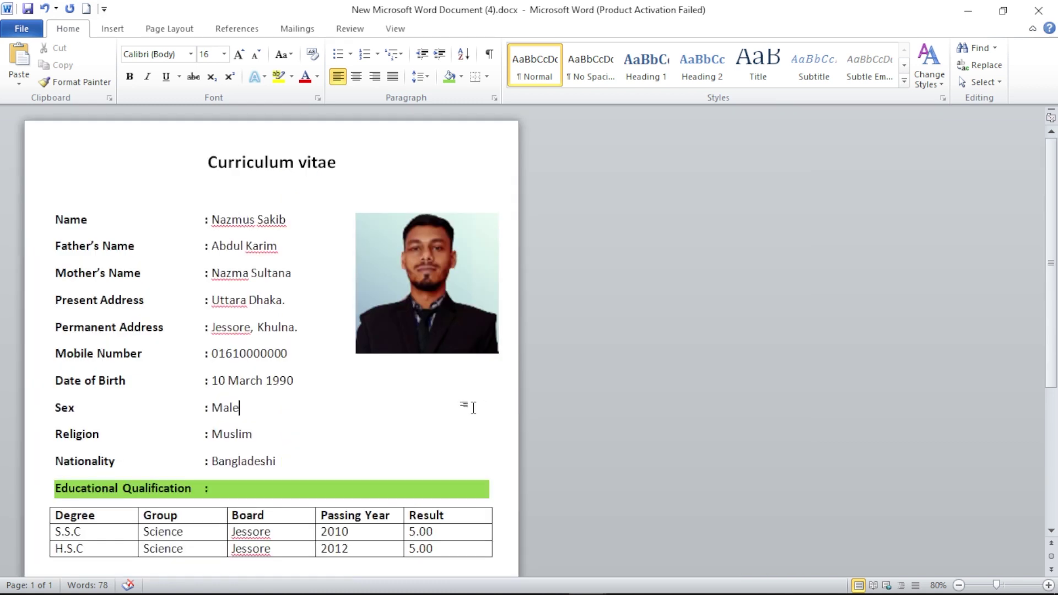
scroll(467, 406, "down", 5)
scroll(470, 406, "up", 5)
scroll(403, 401, "down", 5)
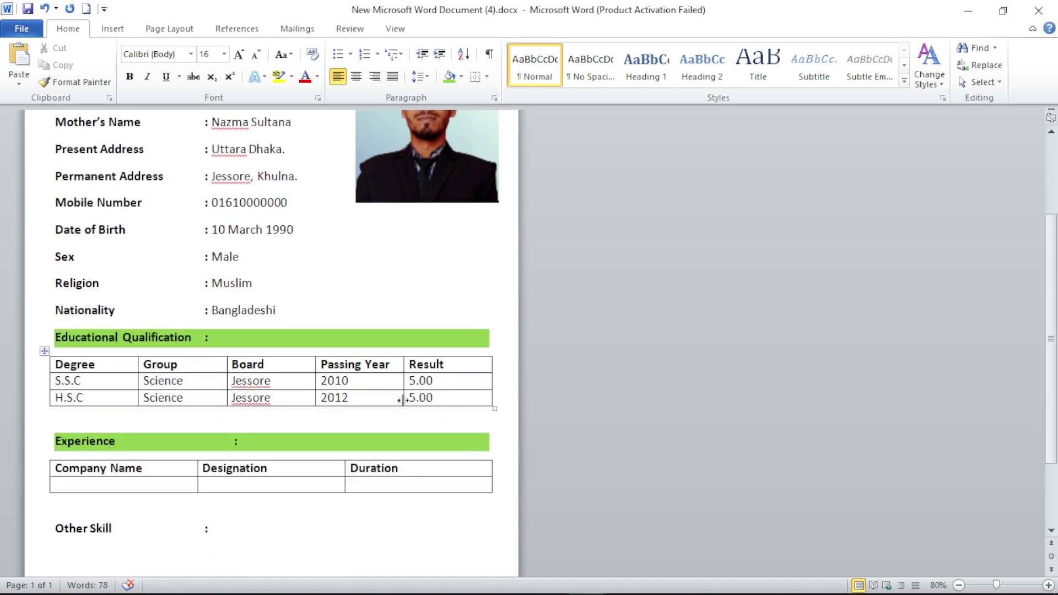
scroll(402, 399, "down", 3)
scroll(404, 399, "up", 8)
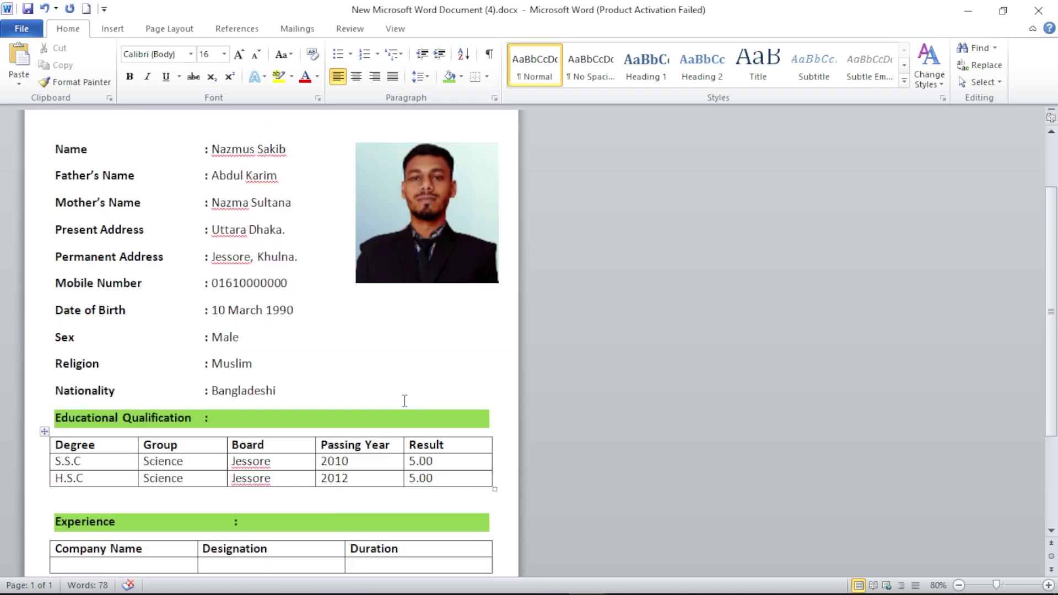